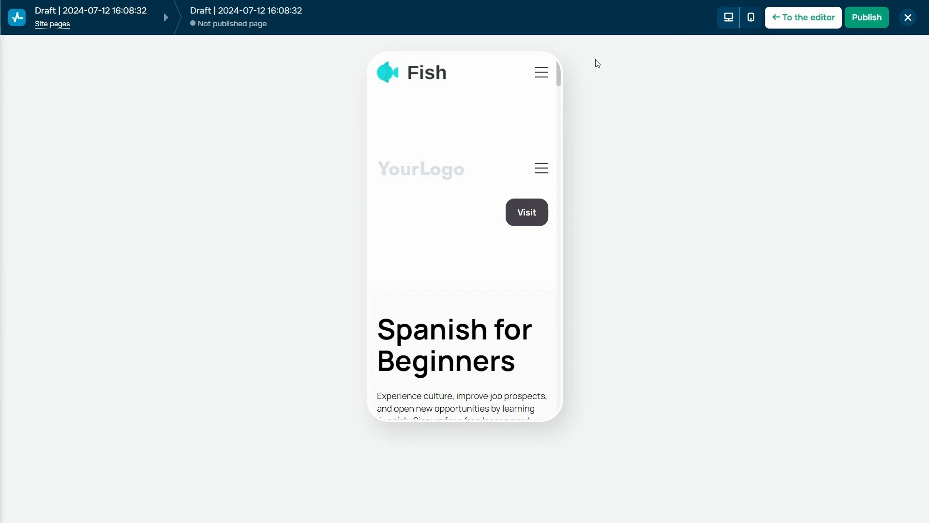
- Check the navigation menu in the mobile preview, switch to the desktop preview, and return to the editor
{"action": "left_click", "coordinate": [541, 77]}
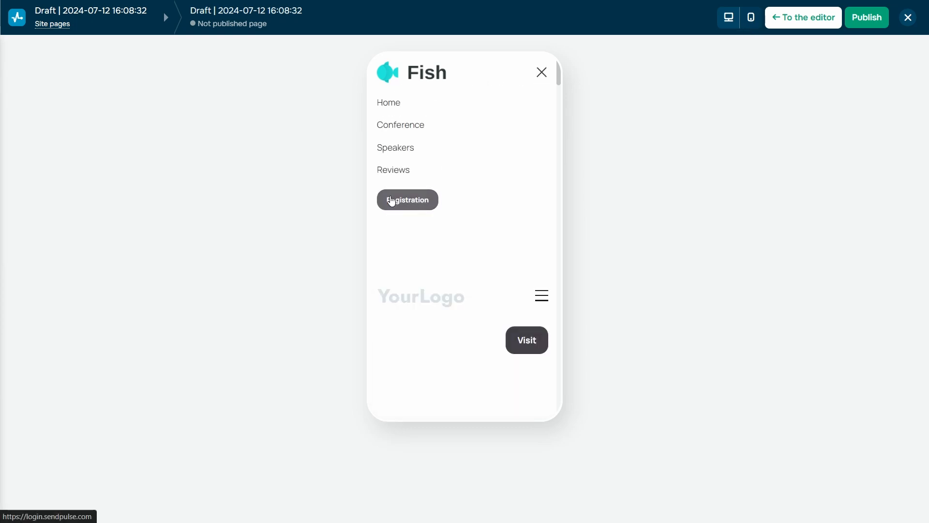
{"action": "left_click", "coordinate": [542, 72]}
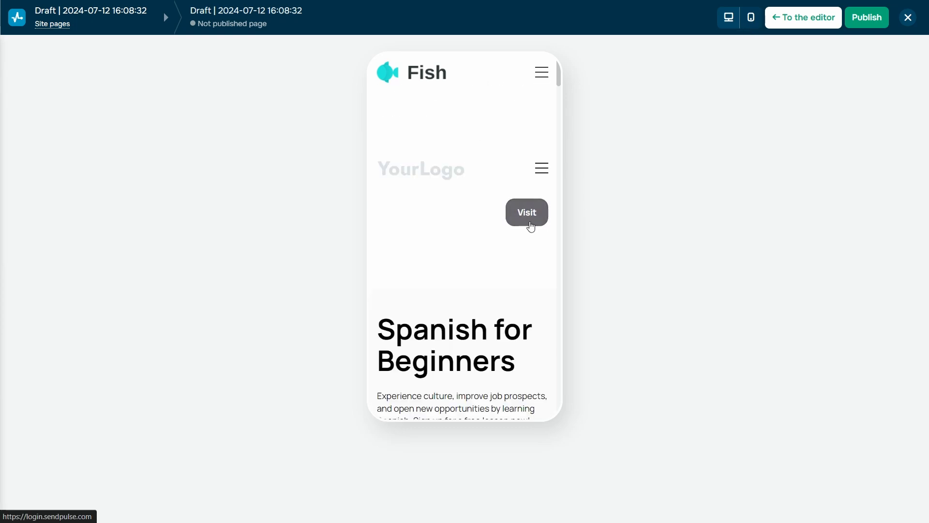
{"action": "left_click", "coordinate": [728, 22]}
{"action": "left_click", "coordinate": [776, 22]}
- Delete the YourLogo header block beneath the Fish header
{"action": "mouse_move", "coordinate": [753, 162]}
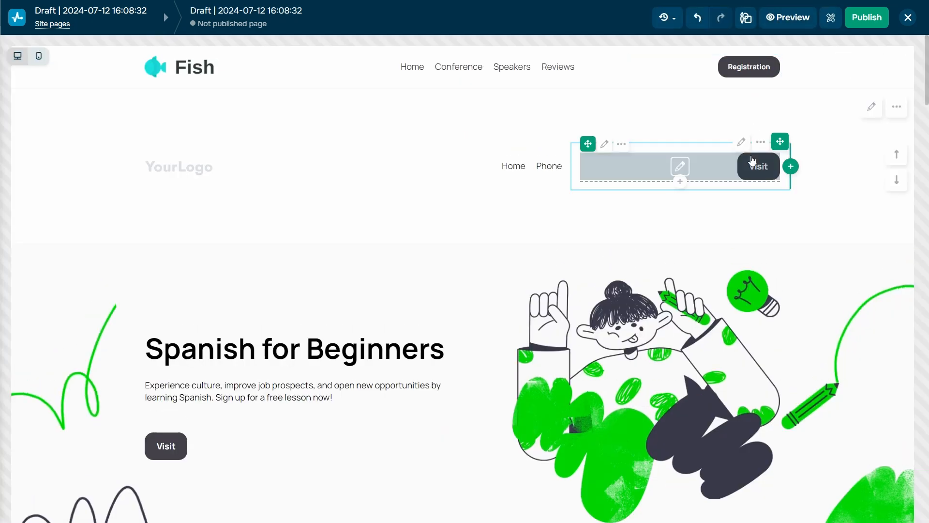
{"action": "left_click", "coordinate": [898, 109]}
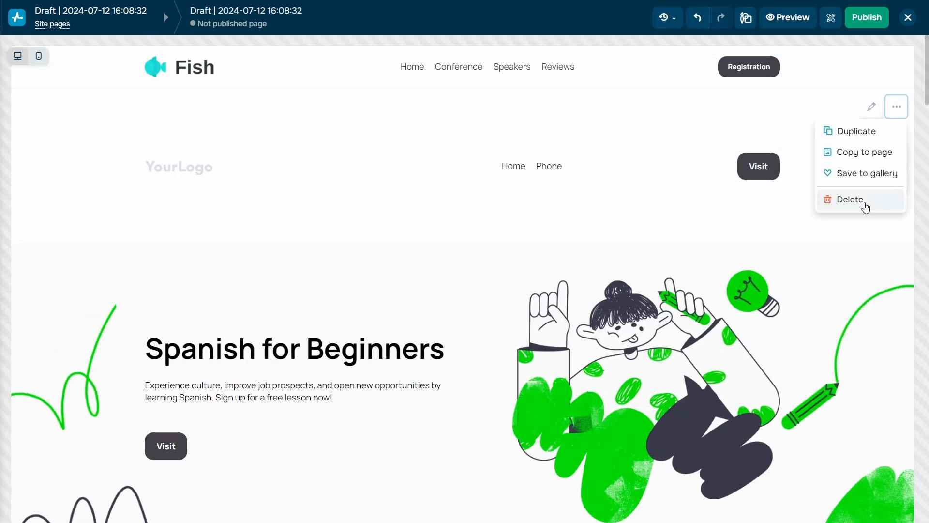
{"action": "left_click", "coordinate": [863, 199]}
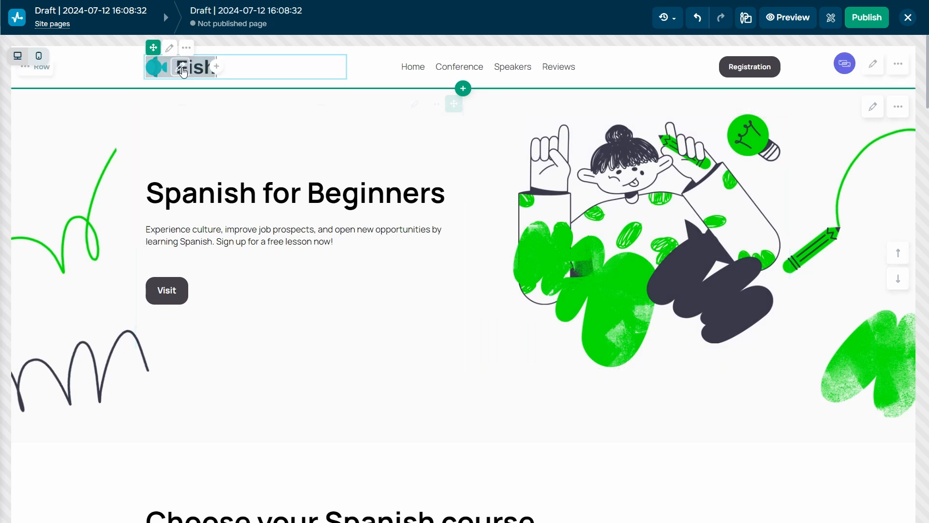
- Replace the Fish logo in the header with logo-site.png from the main_page folder
{"action": "left_click", "coordinate": [183, 70]}
{"action": "left_click", "coordinate": [871, 106]}
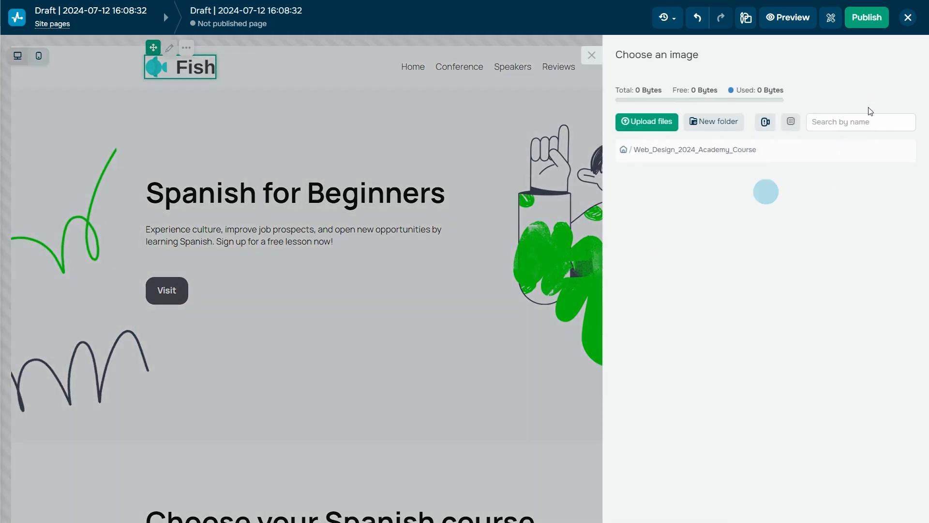
{"action": "left_click", "coordinate": [661, 246]}
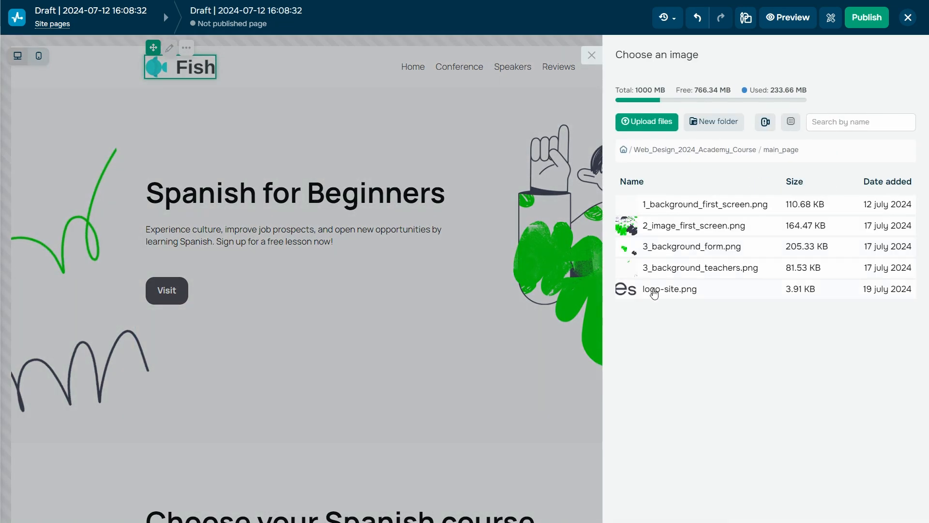
{"action": "left_click", "coordinate": [654, 294]}
{"action": "left_click", "coordinate": [363, 92]}
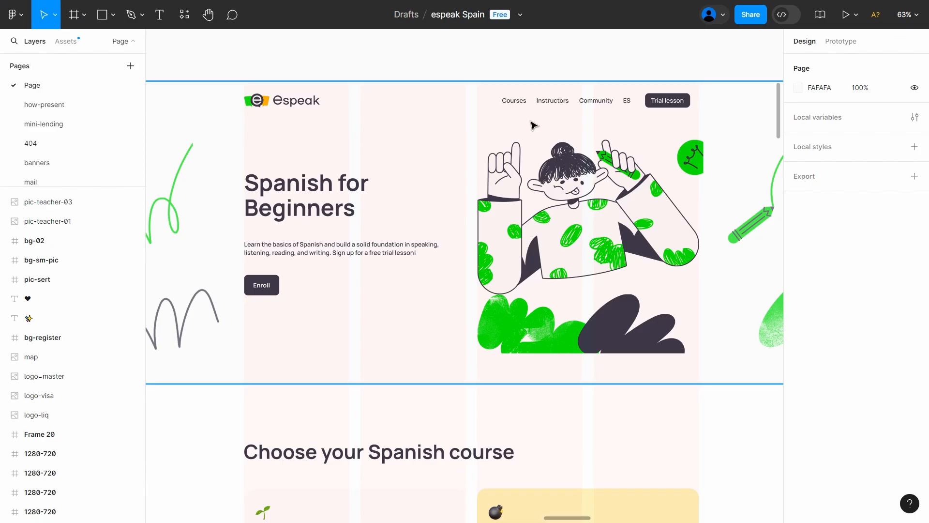
- Rename the header's Home menu item as Courses, following the design mockup
{"action": "scroll", "coordinate": [533, 125], "scroll_direction": "up", "scroll_amount": 3}
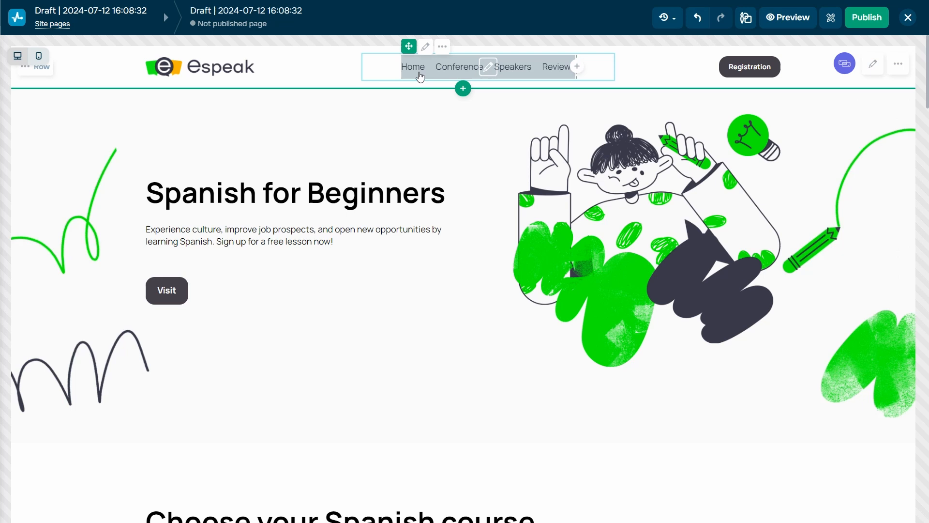
{"action": "left_click", "coordinate": [487, 72]}
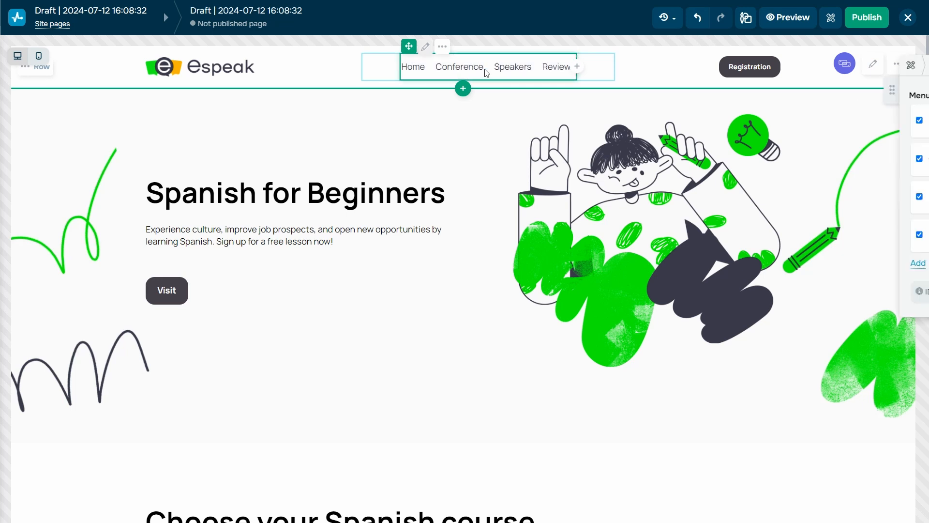
{"action": "left_click", "coordinate": [884, 123]}
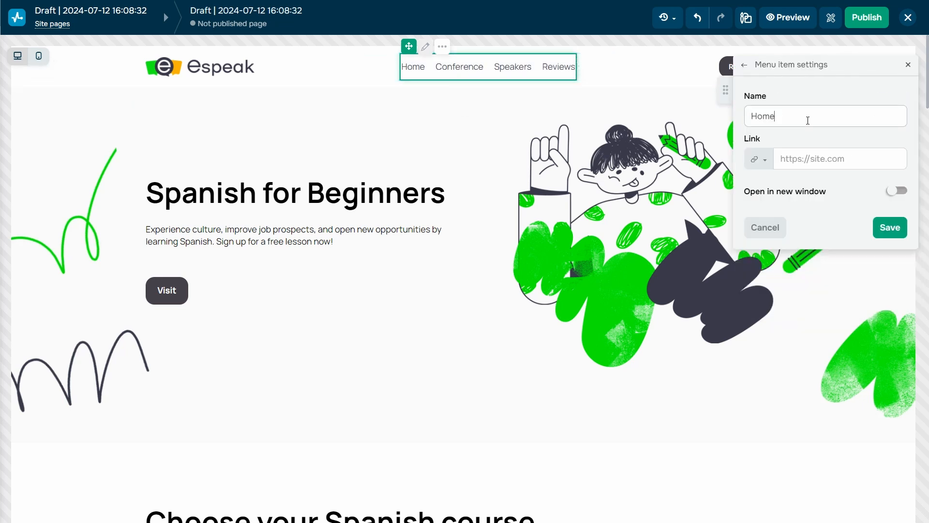
{"action": "key", "text": "ctrl+a"}
{"action": "key", "text": "BackSpace"}
{"action": "type", "text": "Courses"}
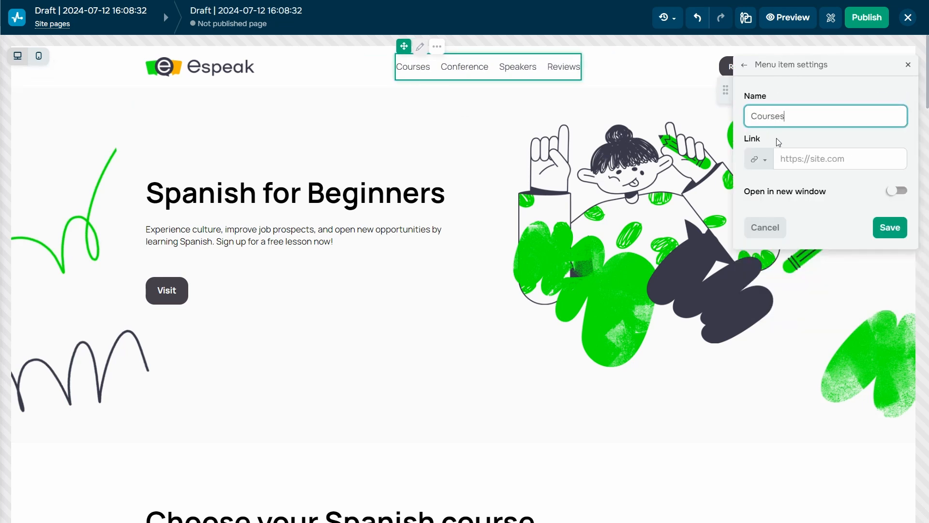
- Try the Email and Phone link types for the Courses menu item and settle on Anchor
{"action": "left_click", "coordinate": [758, 159]}
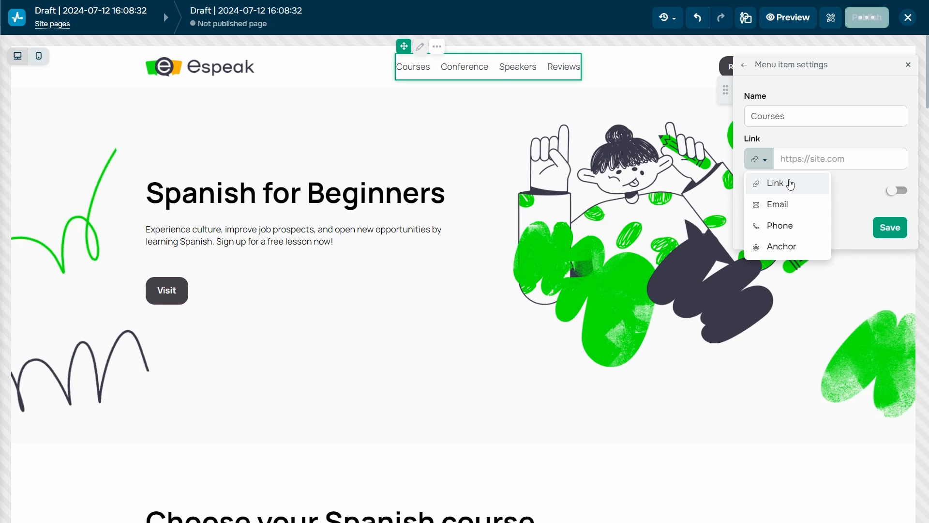
{"action": "left_click", "coordinate": [786, 203]}
{"action": "left_click", "coordinate": [758, 159]}
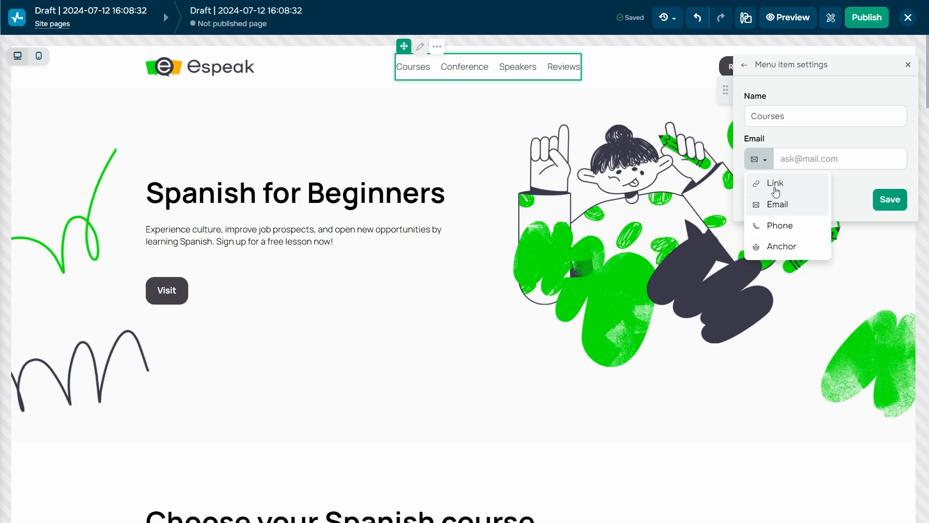
{"action": "left_click", "coordinate": [793, 227]}
{"action": "left_click", "coordinate": [759, 159]}
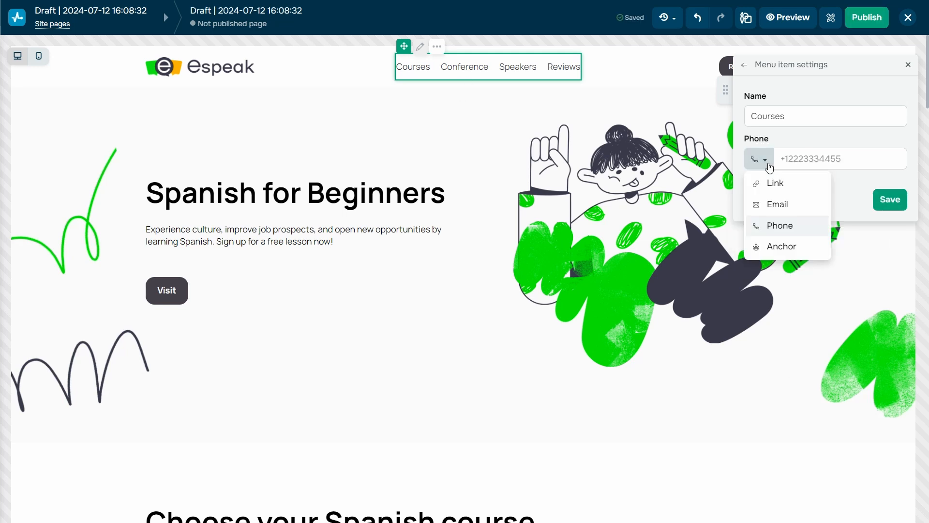
{"action": "left_click", "coordinate": [799, 247]}
- Set the ID of the "Choose your Spanish course" block to courses
{"action": "scroll", "coordinate": [847, 194], "scroll_direction": "down", "scroll_amount": 6}
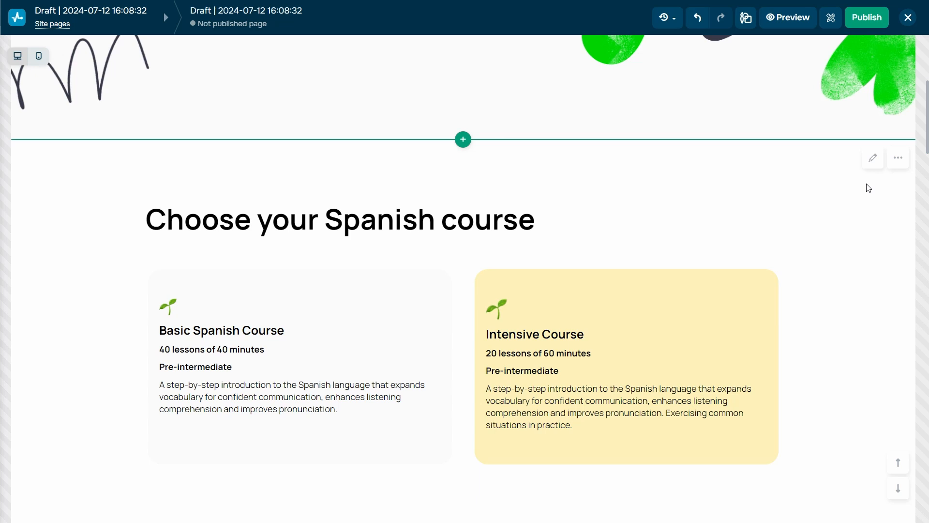
{"action": "left_click", "coordinate": [871, 159]}
{"action": "left_click", "coordinate": [896, 366]}
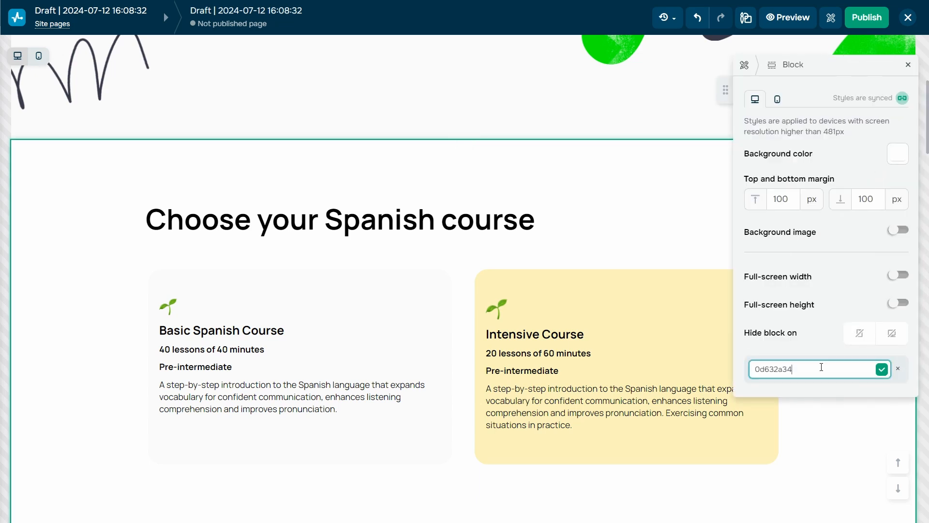
{"action": "left_click_drag", "start_coordinate": [821, 368], "coordinate": [759, 381]}
{"action": "type", "text": "courses"}
{"action": "left_click", "coordinate": [882, 370]}
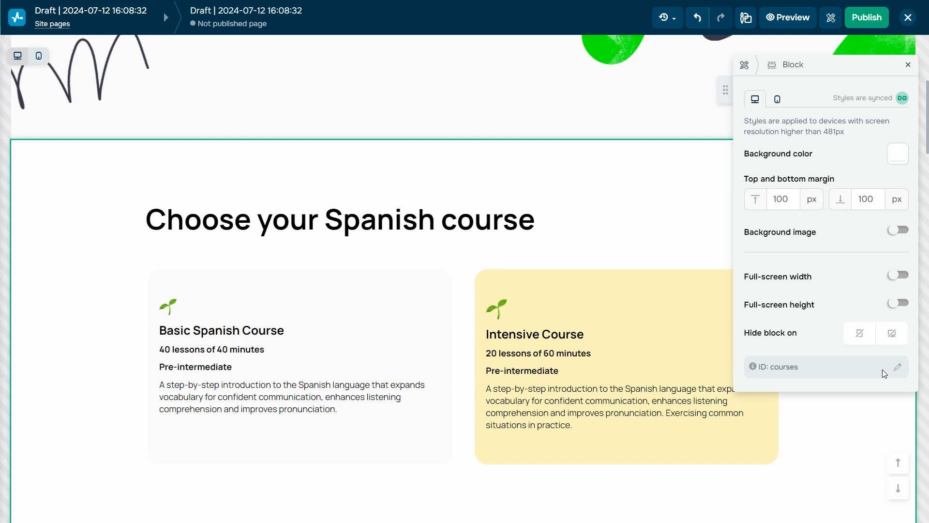
{"action": "left_click", "coordinate": [878, 409]}
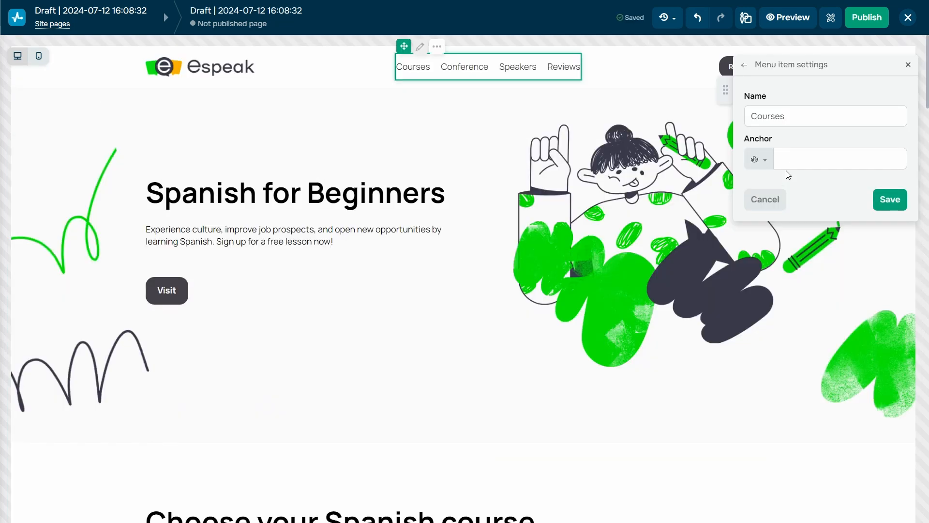
- Save the Courses menu item with the anchor courses and test its link in the page preview
{"action": "left_click", "coordinate": [787, 162]}
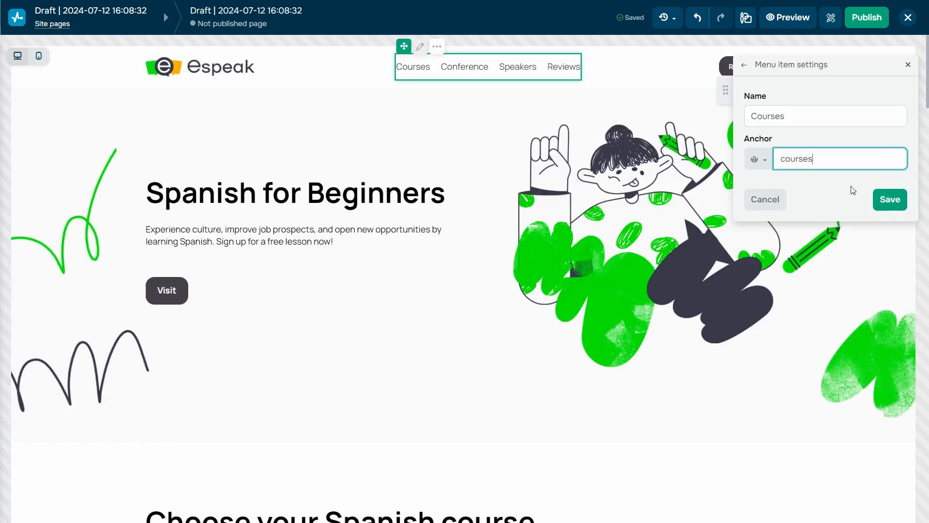
{"action": "left_click", "coordinate": [890, 199]}
{"action": "left_click", "coordinate": [788, 17]}
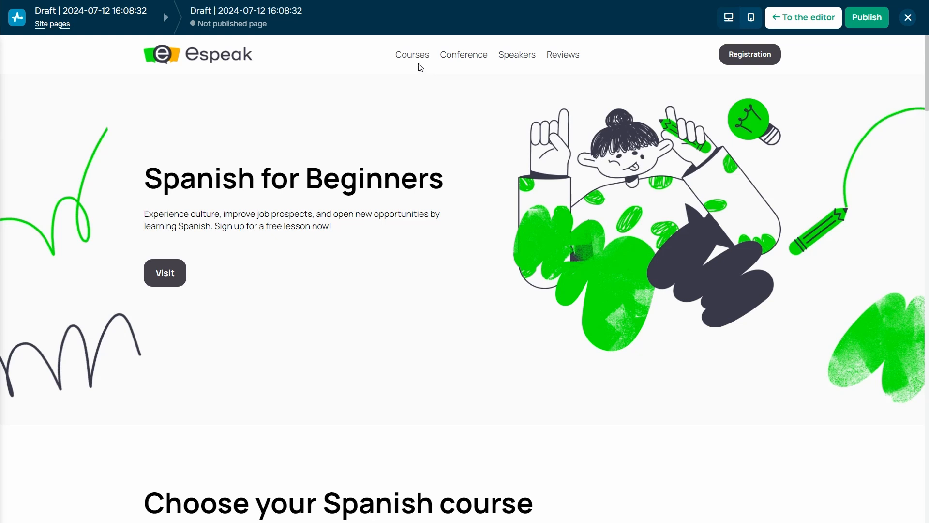
{"action": "left_click", "coordinate": [412, 61]}
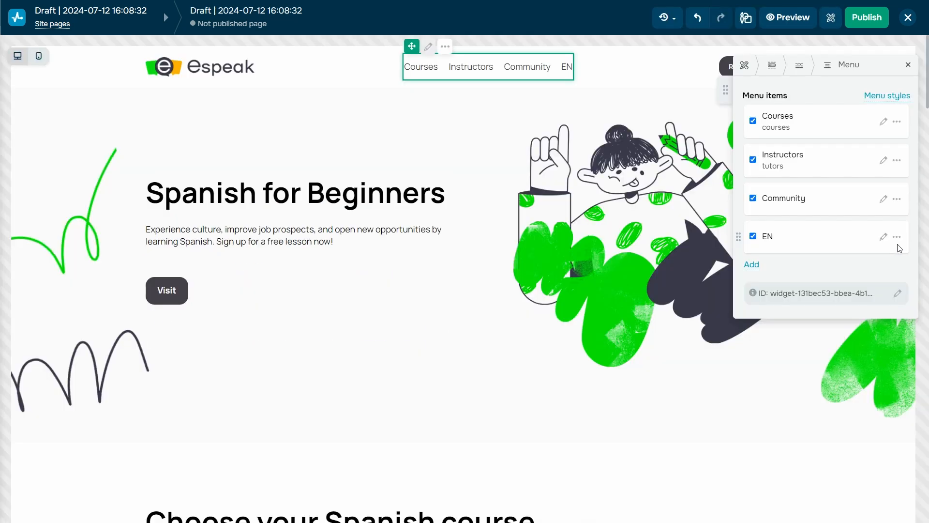
- Duplicate the EN menu item and delete the copy
{"action": "left_click", "coordinate": [897, 236]}
{"action": "left_click", "coordinate": [838, 256]}
{"action": "left_click", "coordinate": [896, 275]}
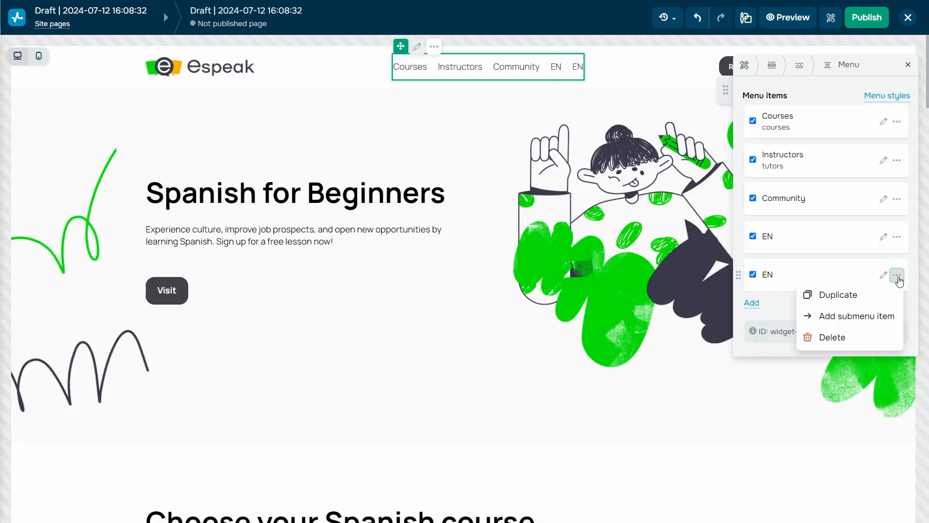
{"action": "left_click", "coordinate": [888, 337]}
- Add a submenu item named ES under EN, set it to open in a new window, and save it
{"action": "left_click", "coordinate": [897, 237]}
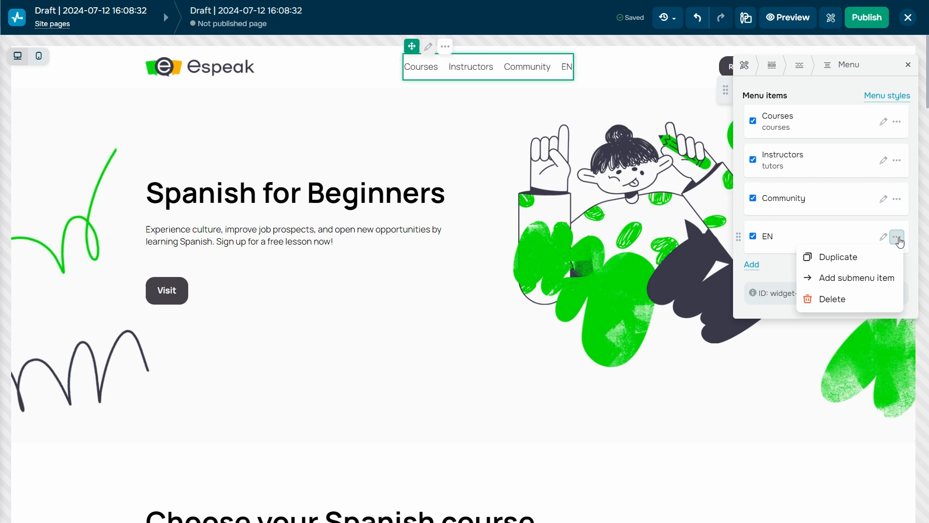
{"action": "left_click", "coordinate": [881, 283]}
{"action": "left_click", "coordinate": [882, 271]}
{"action": "left_click", "coordinate": [831, 117]}
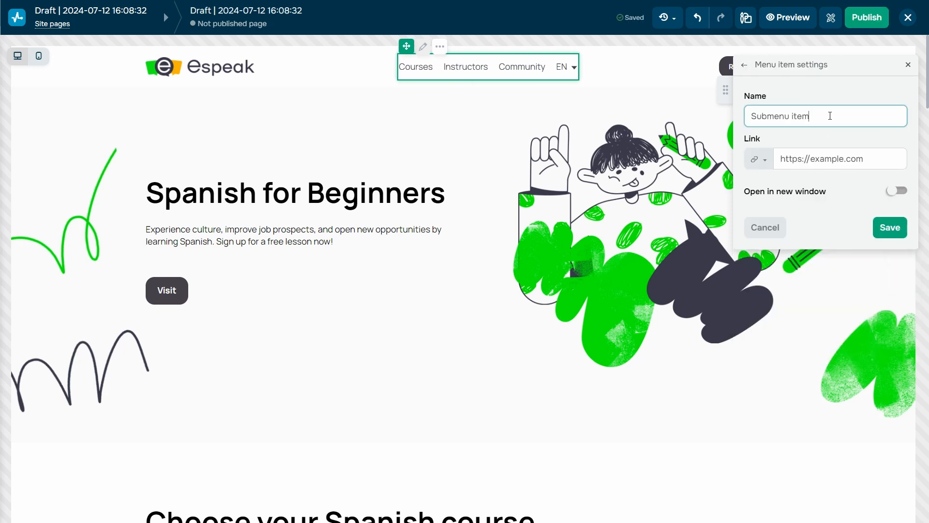
{"action": "left_click_drag", "start_coordinate": [830, 116], "coordinate": [749, 134]}
{"action": "type", "text": "ES"}
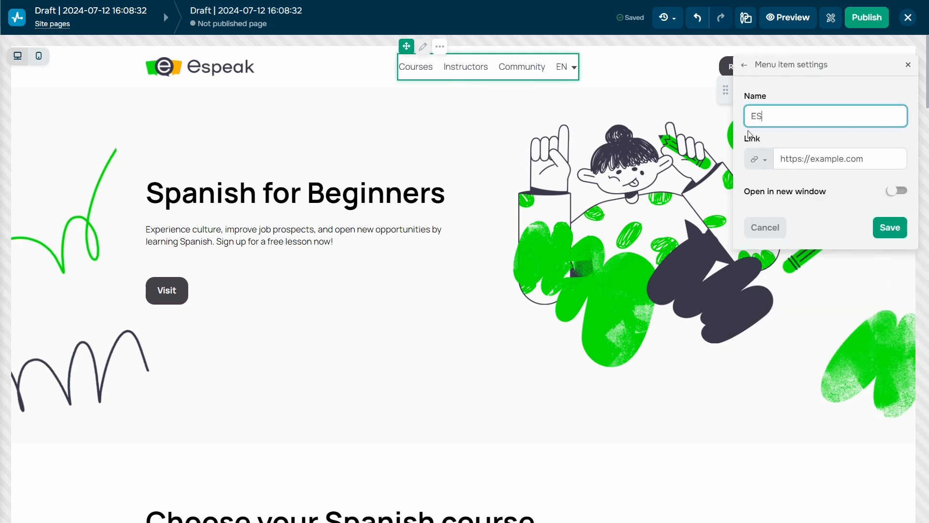
{"action": "left_click", "coordinate": [900, 192]}
{"action": "left_click", "coordinate": [899, 231]}
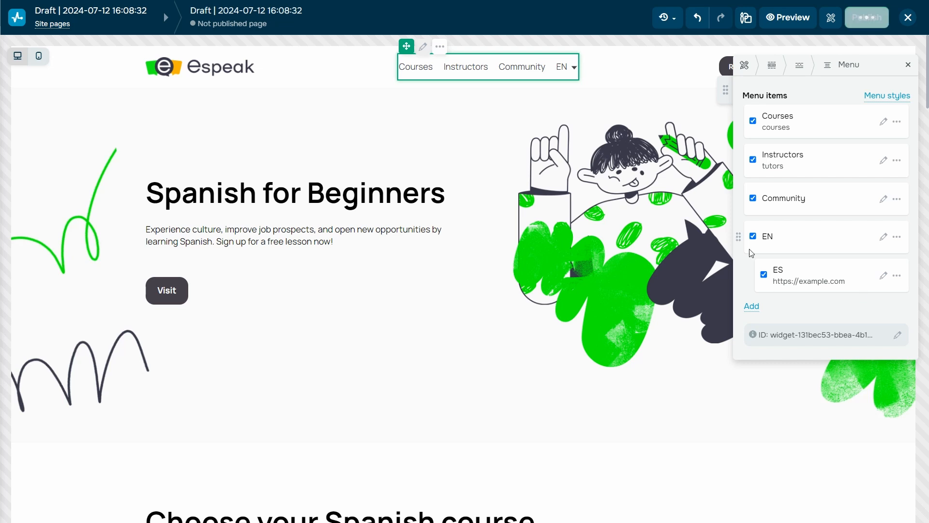
- Add a new menu item, hide it from the menu, and delete it
{"action": "mouse_move", "coordinate": [739, 237]}
{"action": "left_mouse_down"}
{"action": "mouse_move", "coordinate": [740, 124]}
{"action": "mouse_move", "coordinate": [738, 235]}
{"action": "left_mouse_up"}
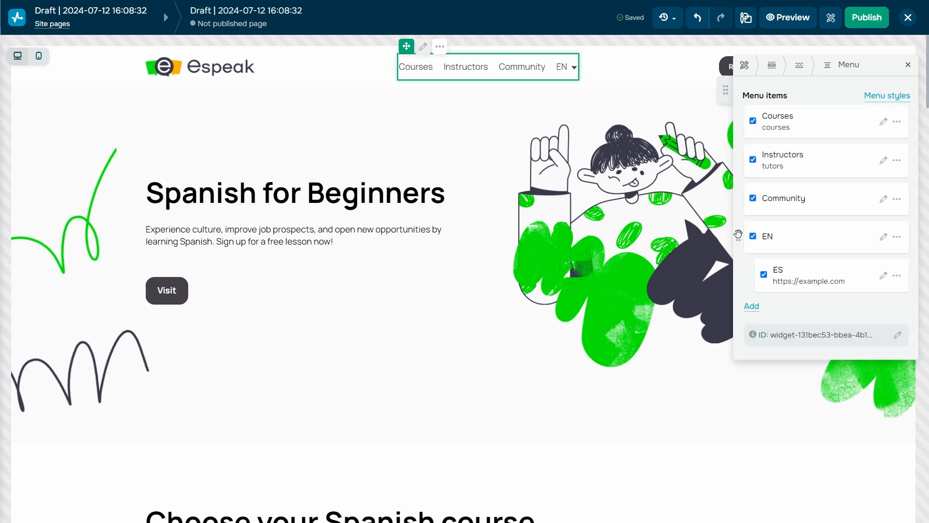
{"action": "left_click", "coordinate": [752, 307]}
{"action": "left_click", "coordinate": [753, 316]}
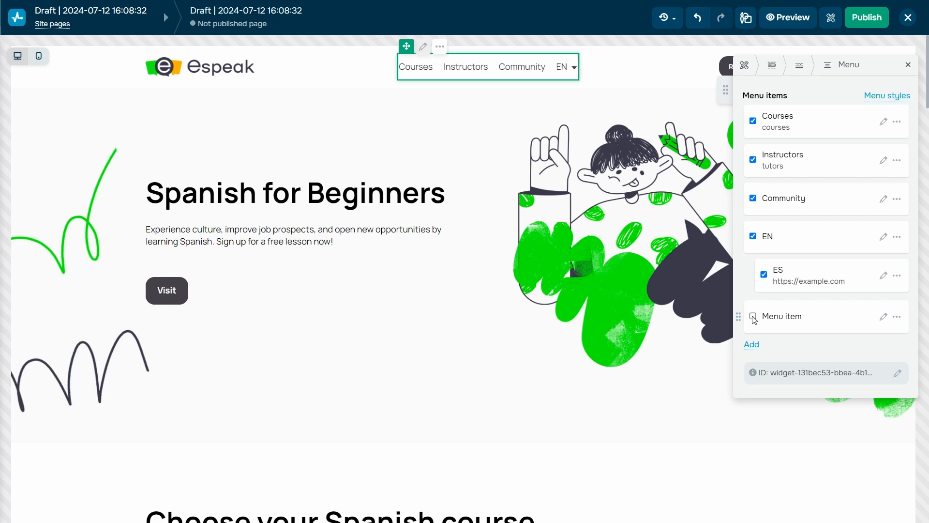
{"action": "left_click", "coordinate": [897, 316]}
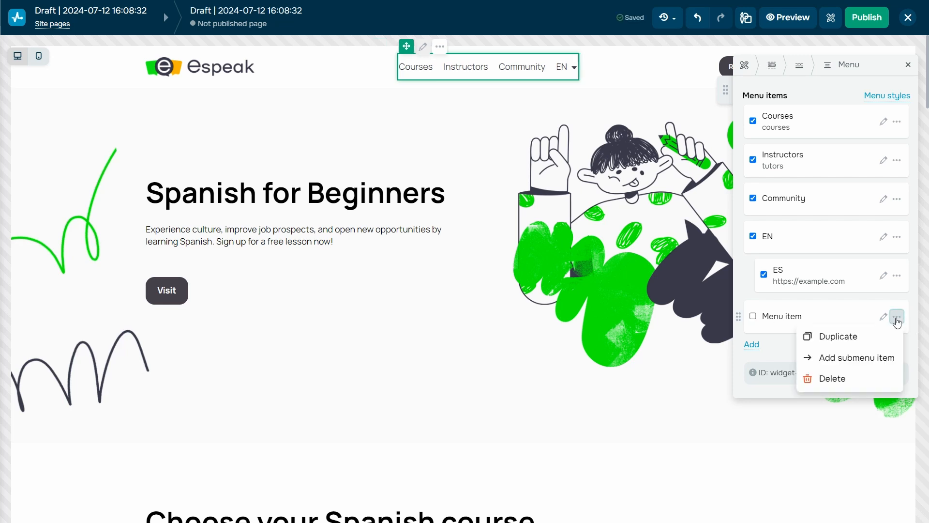
{"action": "left_click", "coordinate": [870, 378]}
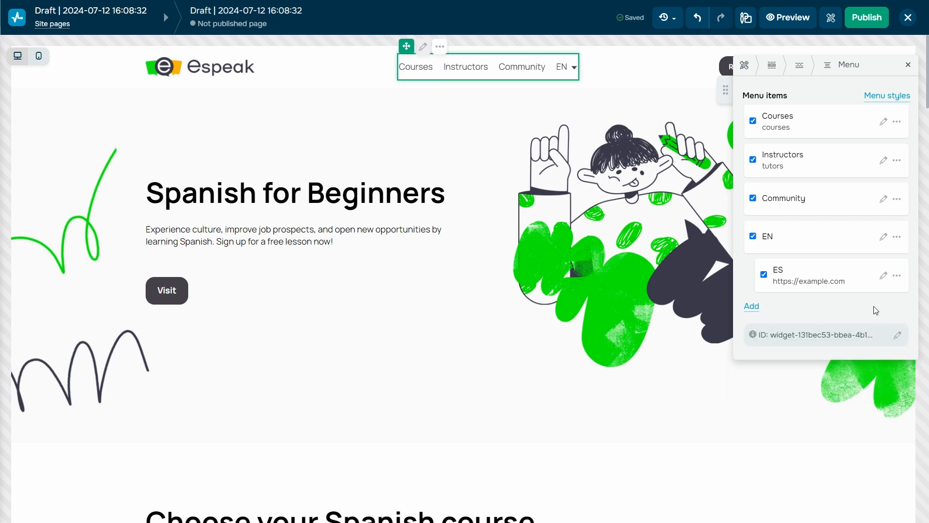
- In the menu styles, compare the layout and indent options, keeping horizontal menu items with the M indent
{"action": "left_click", "coordinate": [883, 97]}
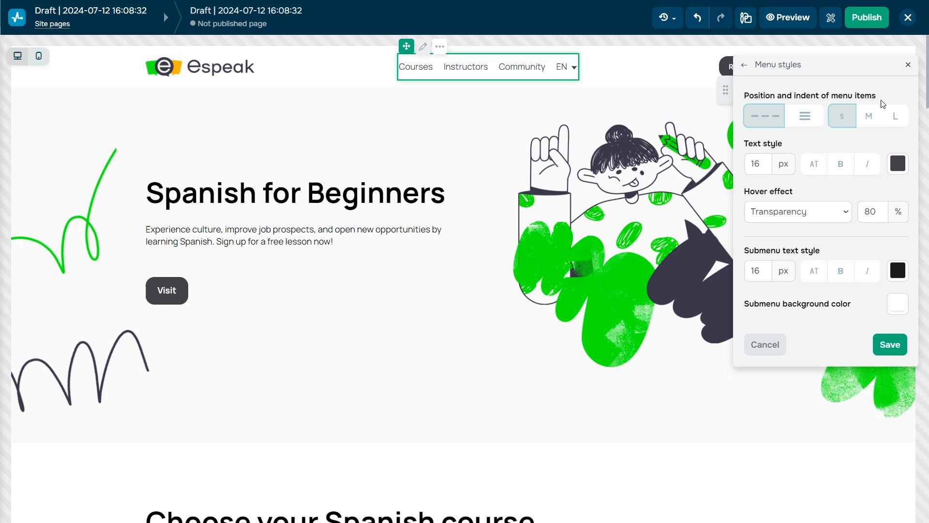
{"action": "left_click", "coordinate": [807, 118]}
{"action": "left_click", "coordinate": [768, 121]}
{"action": "left_click", "coordinate": [868, 120]}
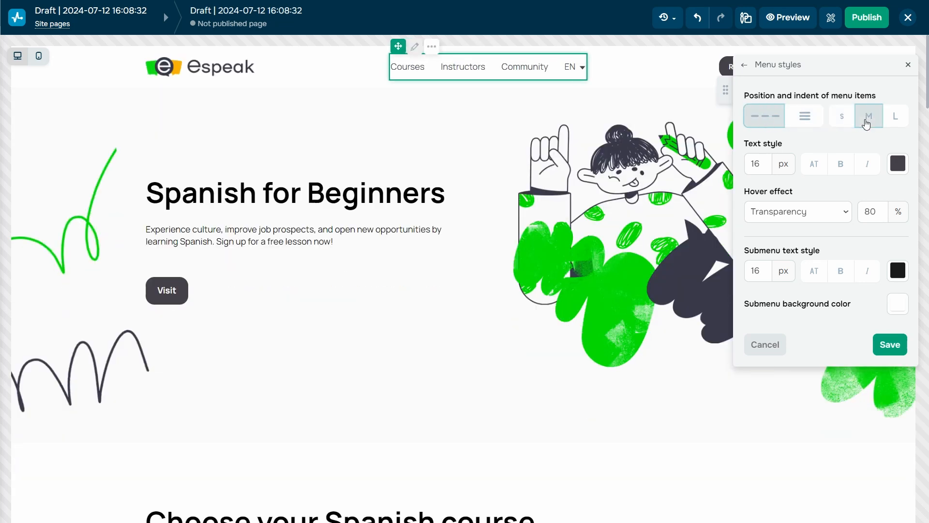
{"action": "left_click", "coordinate": [895, 118]}
{"action": "left_click", "coordinate": [870, 122]}
- Try uppercase and bold on the menu text style, switching each one off again
{"action": "left_click", "coordinate": [813, 165]}
{"action": "left_click", "coordinate": [813, 164]}
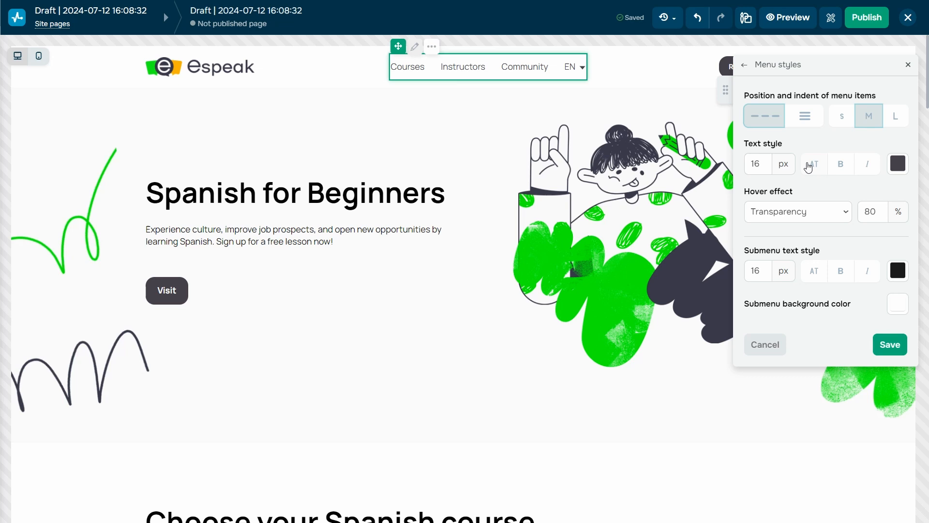
{"action": "left_click", "coordinate": [844, 169]}
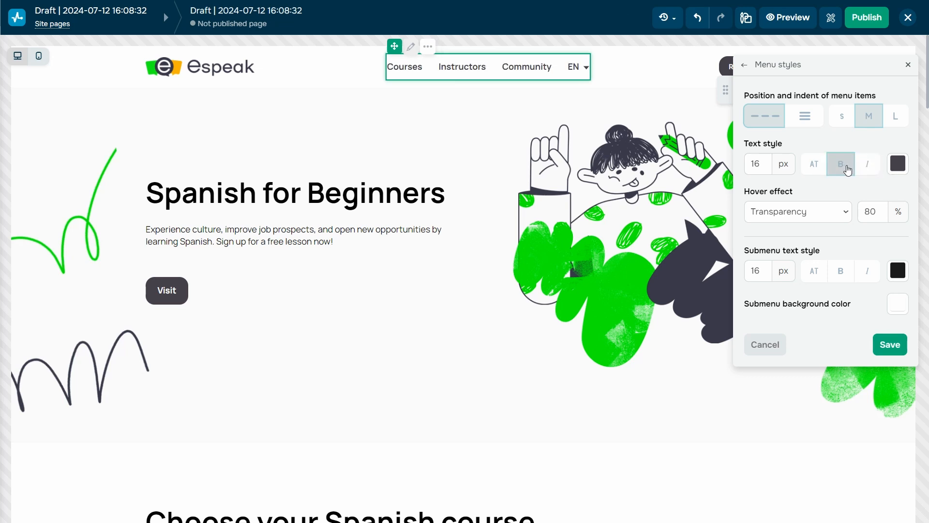
{"action": "left_click", "coordinate": [848, 169]}
- Try Text color change as the hover effect for the menu items
{"action": "left_click", "coordinate": [846, 213]}
{"action": "left_click", "coordinate": [844, 236]}
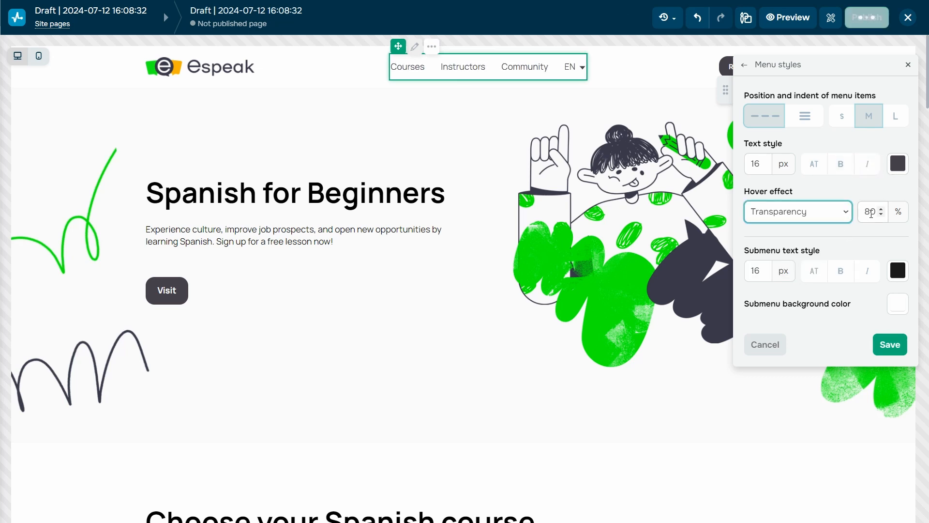
{"action": "left_click", "coordinate": [850, 216]}
{"action": "left_click", "coordinate": [811, 242]}
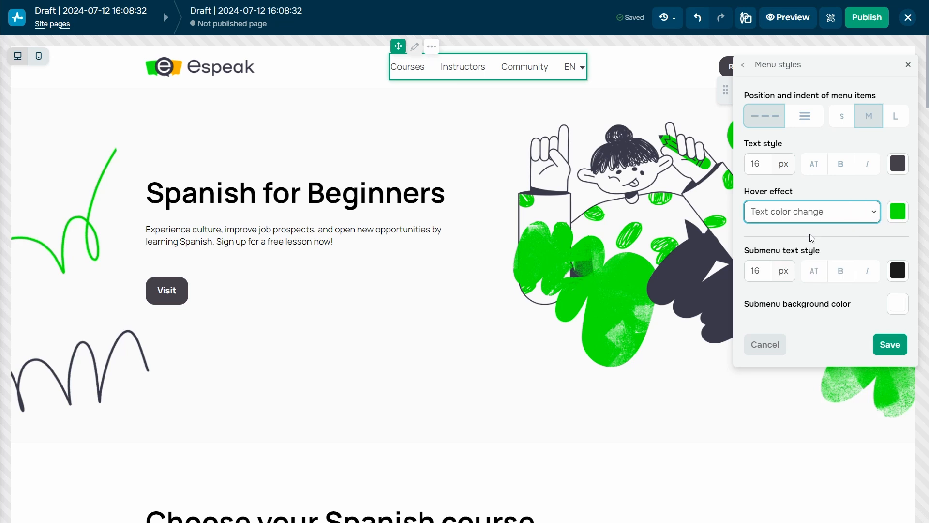
- Try the Underlining hover effect and look at its thickness, line style and color options
{"action": "left_click", "coordinate": [878, 214]}
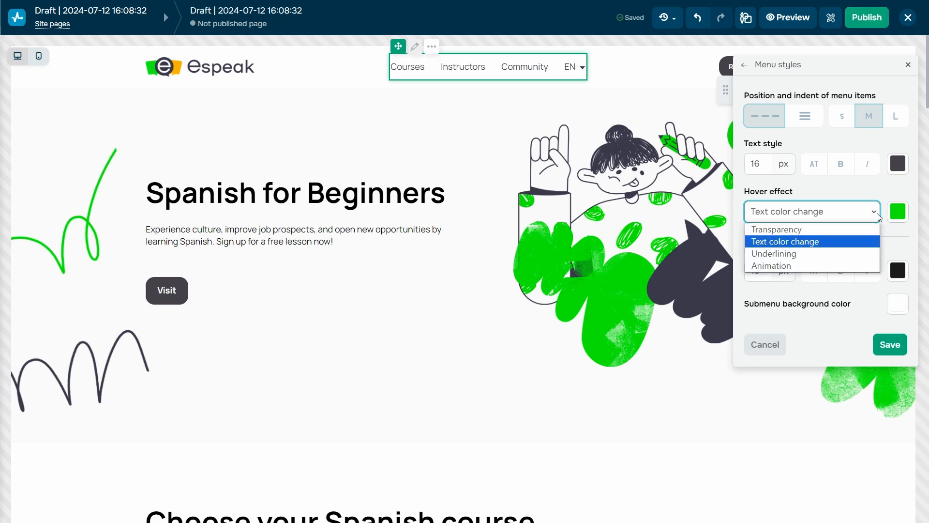
{"action": "left_click", "coordinate": [864, 254]}
{"action": "left_click", "coordinate": [766, 237]}
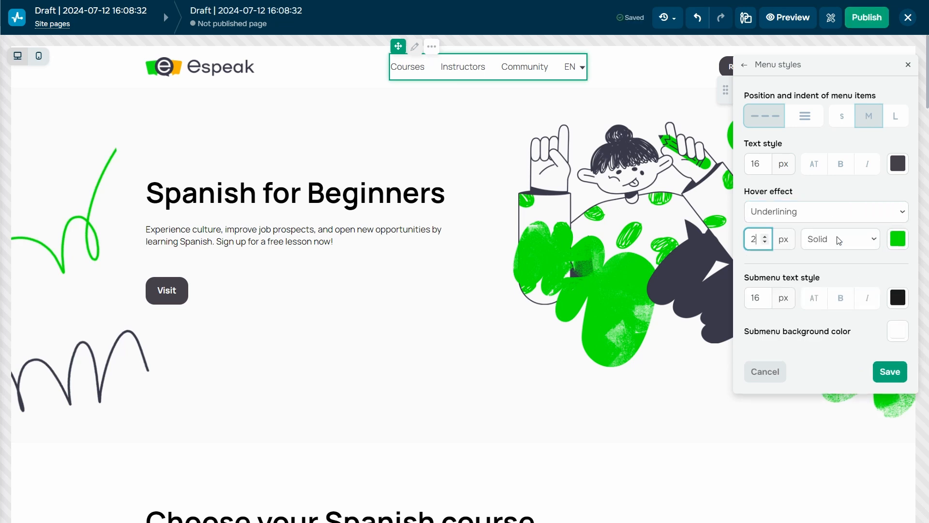
{"action": "left_click", "coordinate": [842, 239]}
{"action": "left_click", "coordinate": [899, 246]}
{"action": "left_click", "coordinate": [900, 246]}
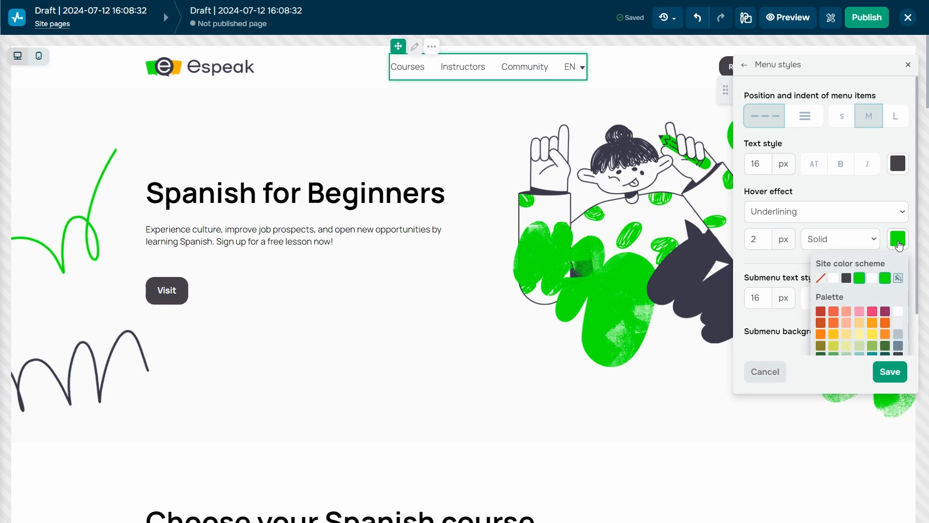
{"action": "left_click", "coordinate": [899, 246]}
- Try the Animation hover effect and look through its animation types, keeping Moving up
{"action": "left_click", "coordinate": [895, 219]}
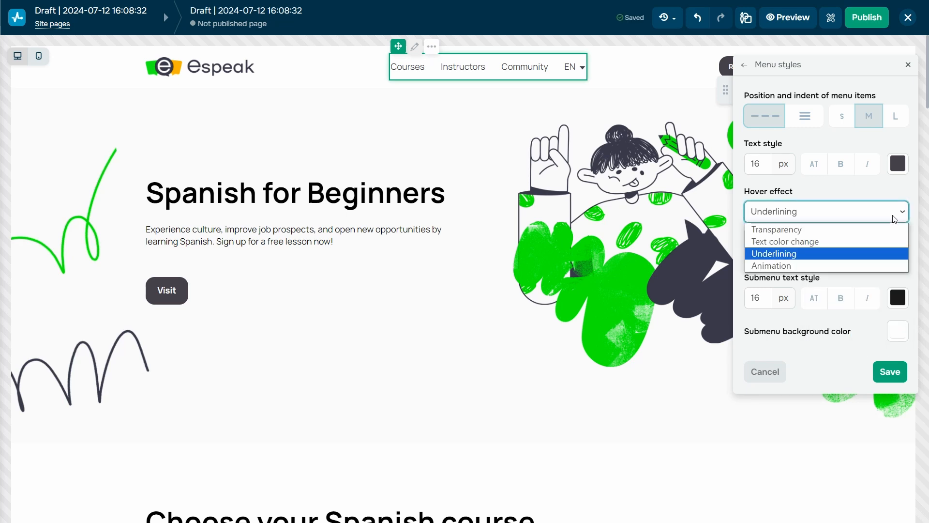
{"action": "left_click", "coordinate": [813, 266]}
{"action": "left_click", "coordinate": [788, 242]}
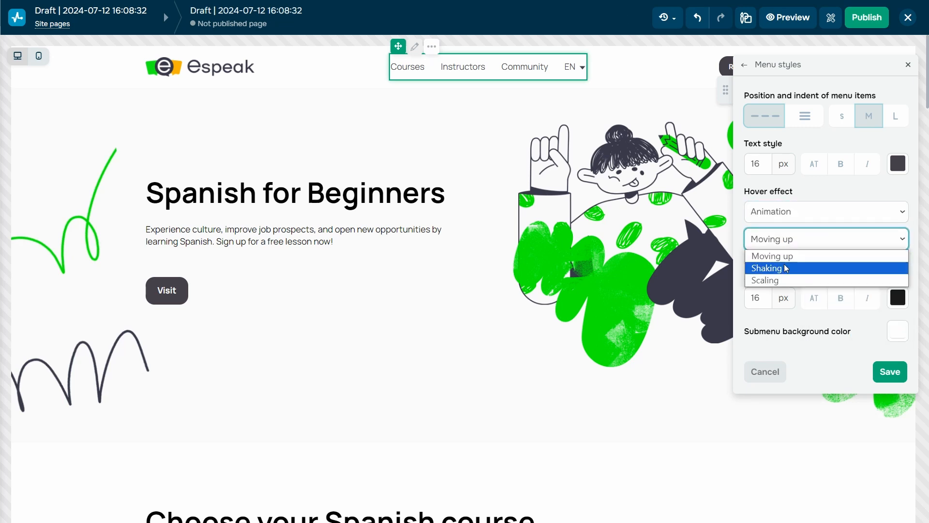
{"action": "left_click", "coordinate": [797, 241]}
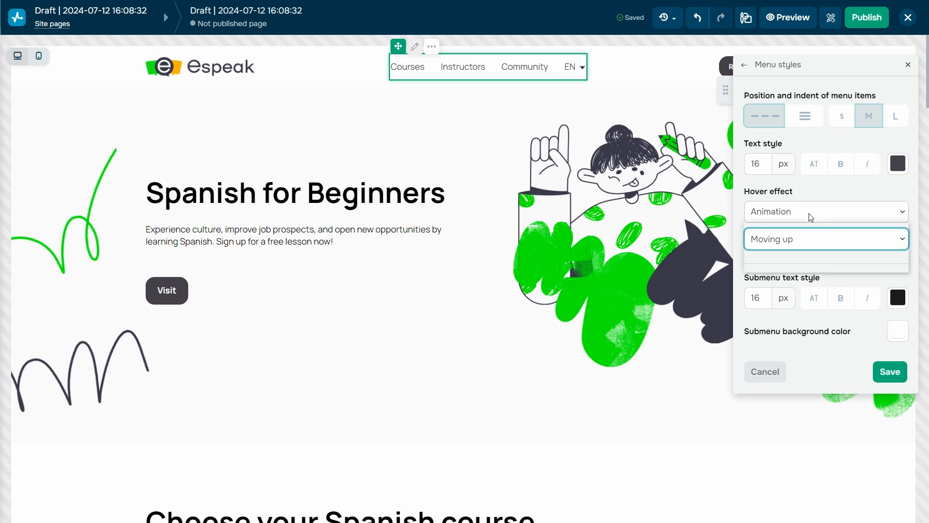
- Set the menu hover effect back to Transparency and save the menu styles
{"action": "left_click", "coordinate": [808, 213]}
{"action": "left_click", "coordinate": [788, 229]}
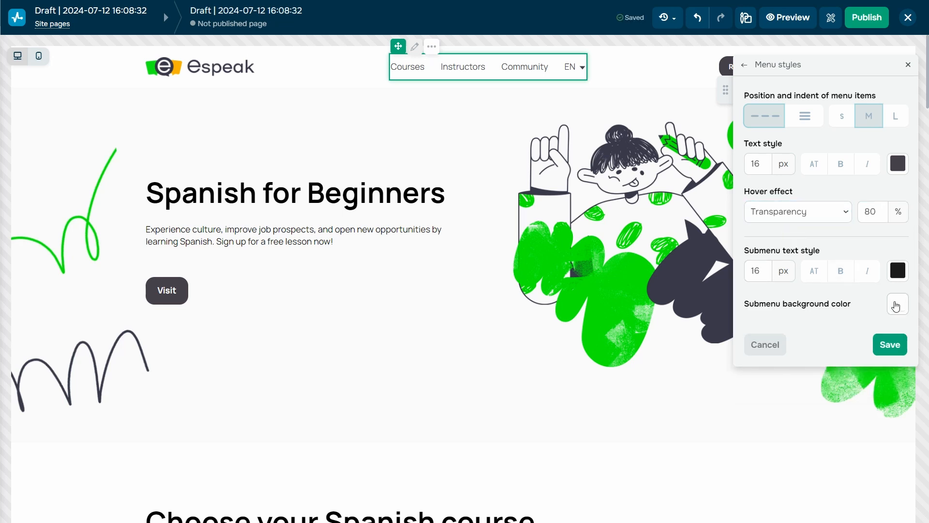
{"action": "left_click", "coordinate": [890, 344]}
{"action": "left_click", "coordinate": [876, 373]}
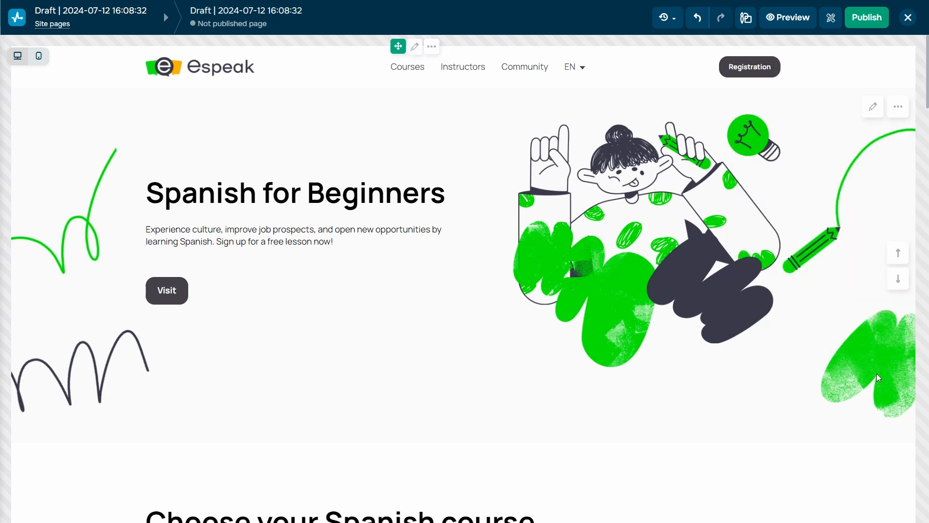
- Open the settings of the header's Registration button and change its text to "Trial lesson"
{"action": "left_click", "coordinate": [751, 68]}
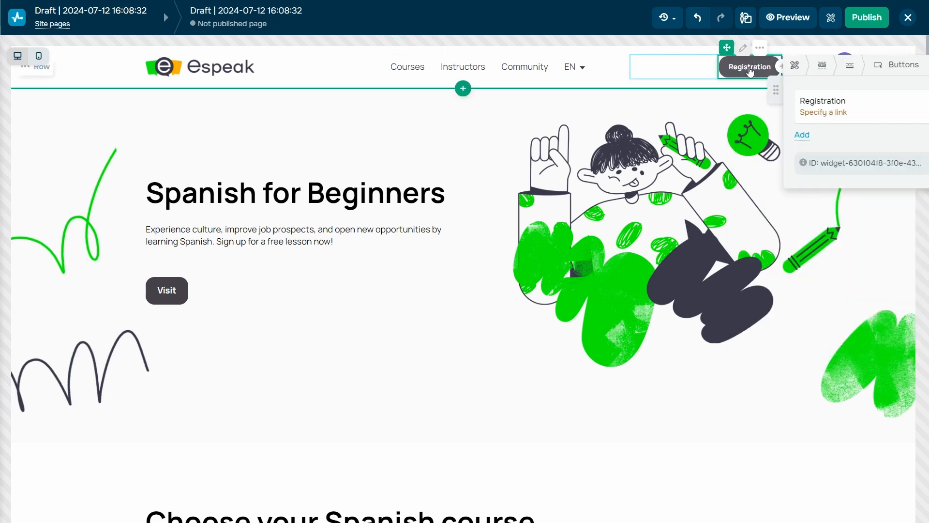
{"action": "left_click_drag", "start_coordinate": [727, 95], "coordinate": [706, 172]}
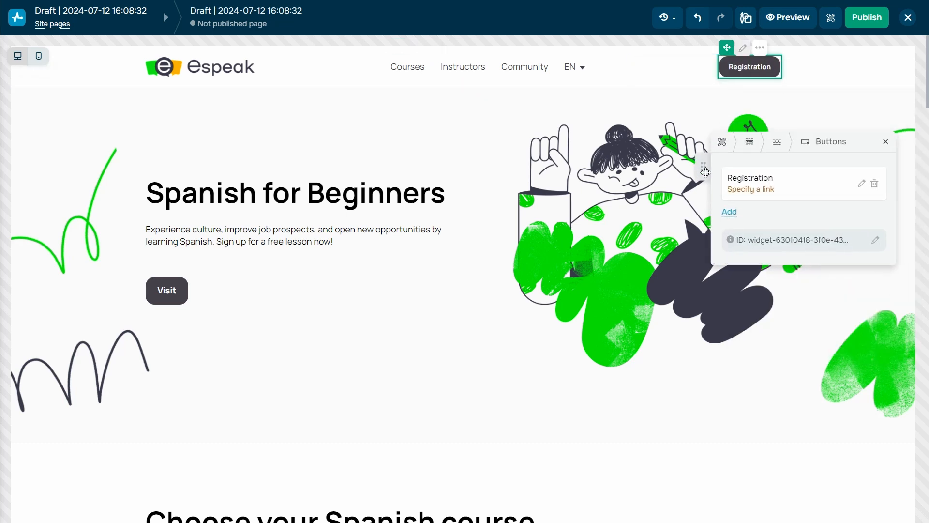
{"action": "left_click", "coordinate": [862, 183]}
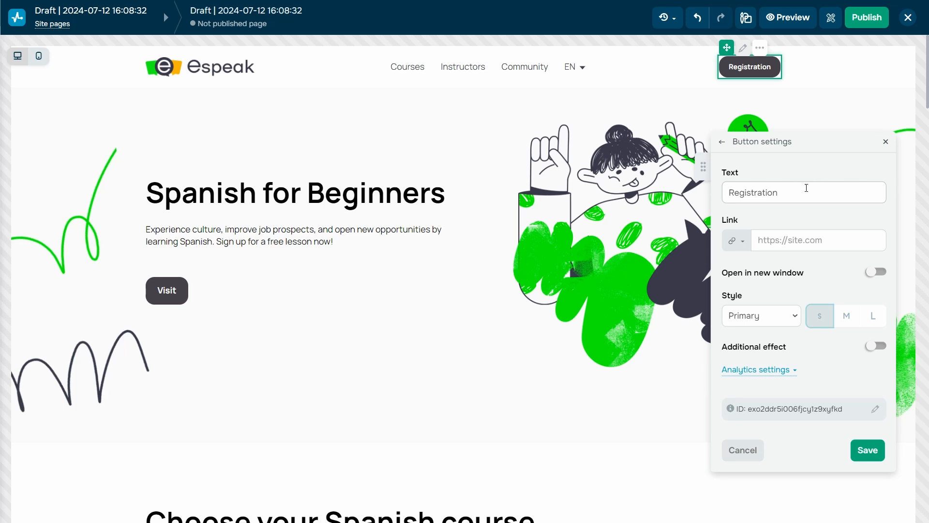
{"action": "left_click_drag", "start_coordinate": [807, 188], "coordinate": [719, 203]}
{"action": "type", "text": "Tr"}
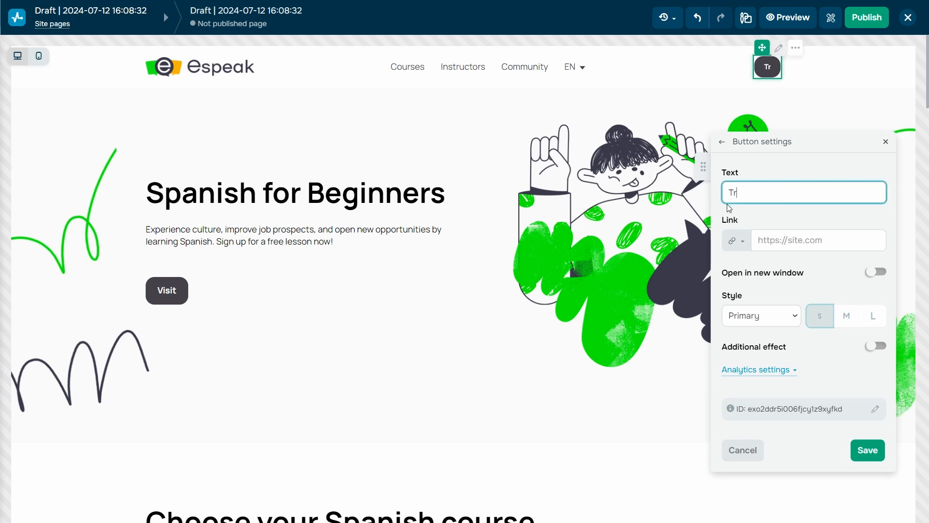
{"action": "type", "text": "ial le"}
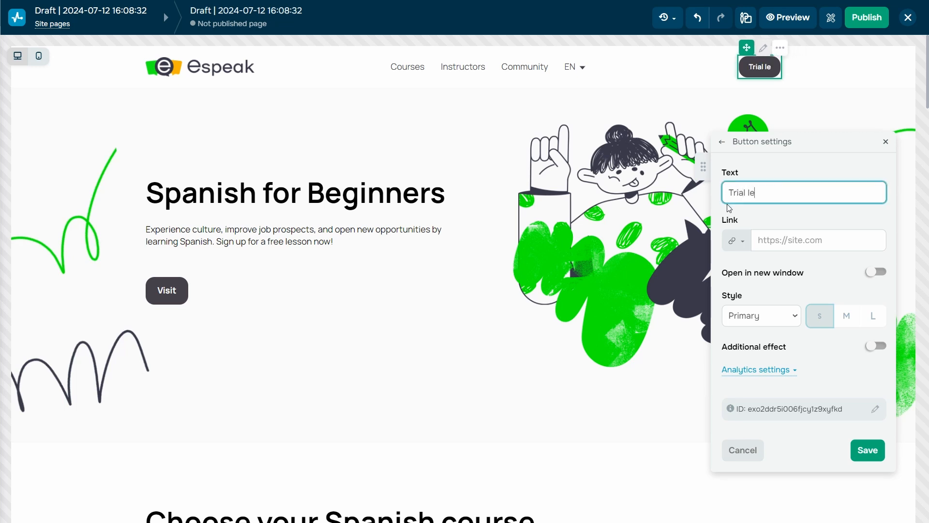
{"action": "type", "text": "sson"}
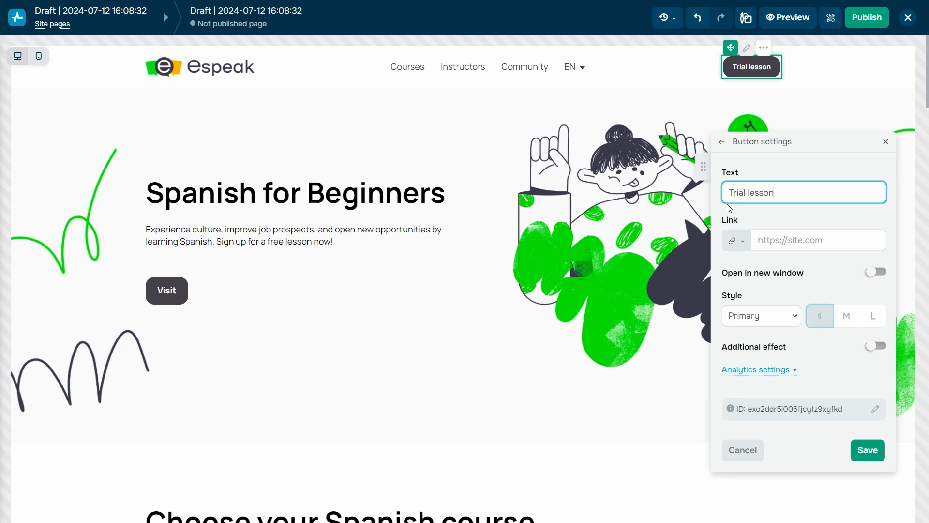
{"action": "left_click", "coordinate": [751, 216]}
- Change the button's link type to Anchor and enter trial_lesson as the anchor
{"action": "left_click", "coordinate": [744, 245]}
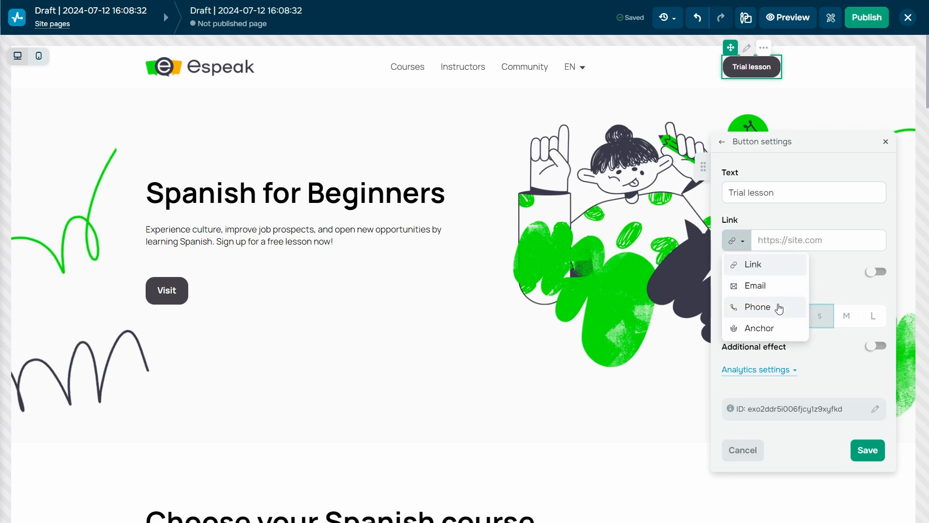
{"action": "left_click", "coordinate": [779, 329]}
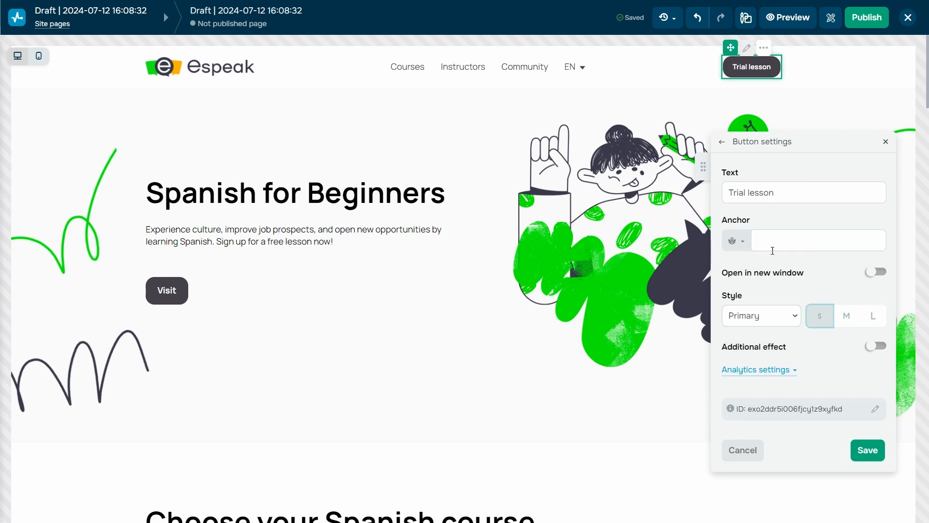
{"action": "left_click", "coordinate": [769, 240]}
{"action": "type", "text": "trial_lesson"}
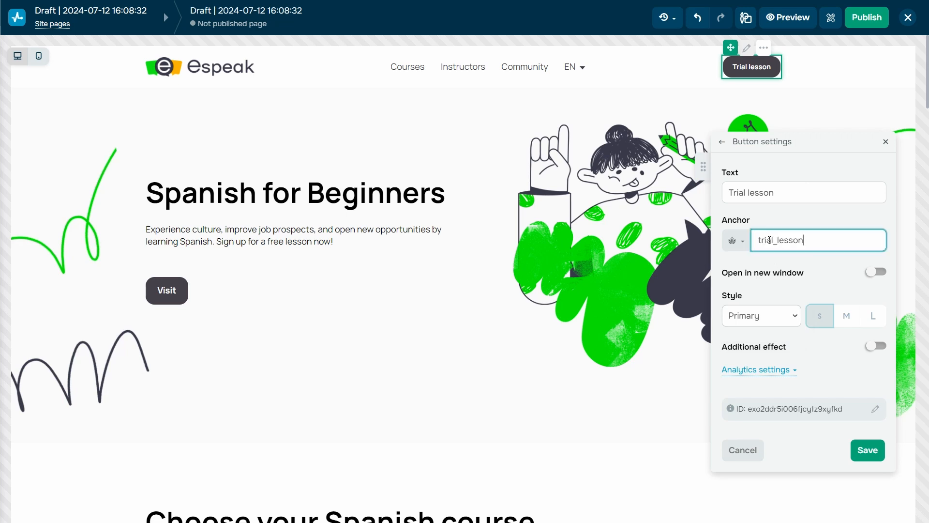
{"action": "left_click", "coordinate": [817, 262]}
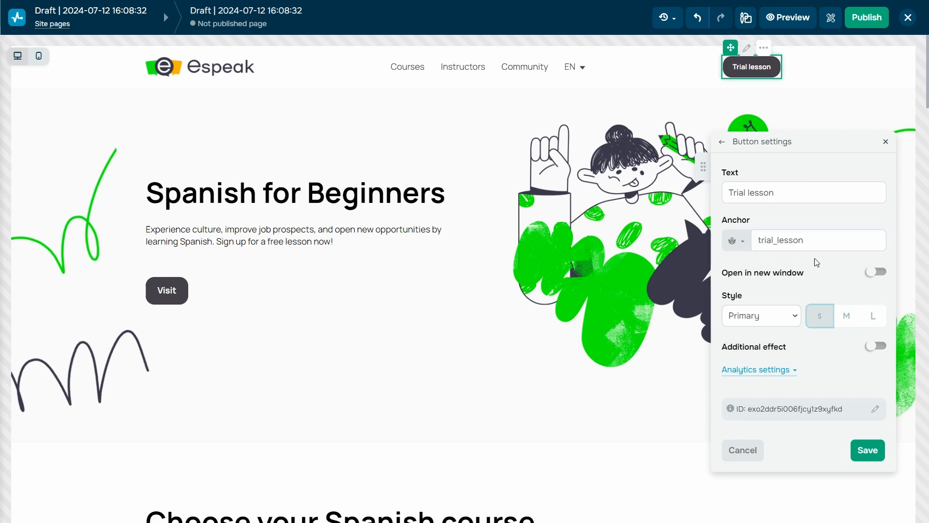
- Try the Secondary and Custom styles on the Trial lesson button and return it to Primary
{"action": "left_click", "coordinate": [782, 314]}
{"action": "left_click", "coordinate": [778, 345]}
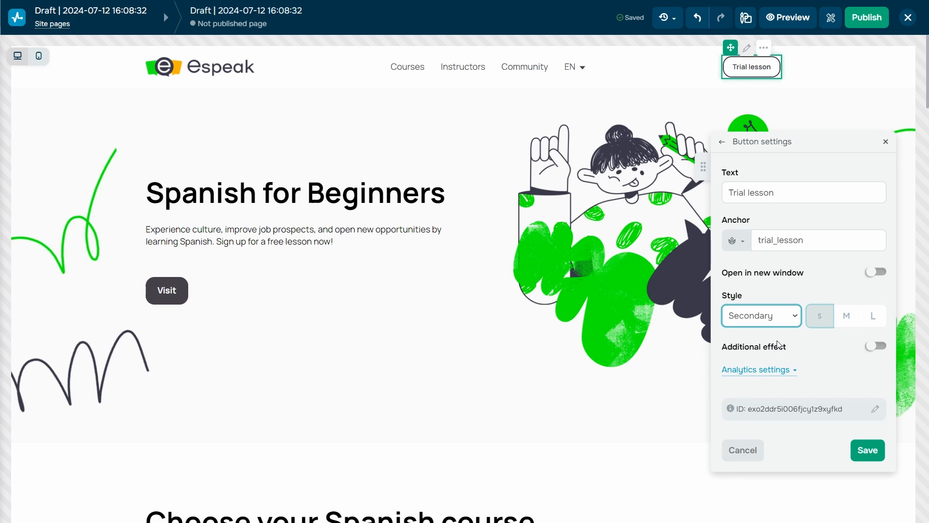
{"action": "left_click", "coordinate": [782, 315]}
{"action": "left_click", "coordinate": [780, 357]}
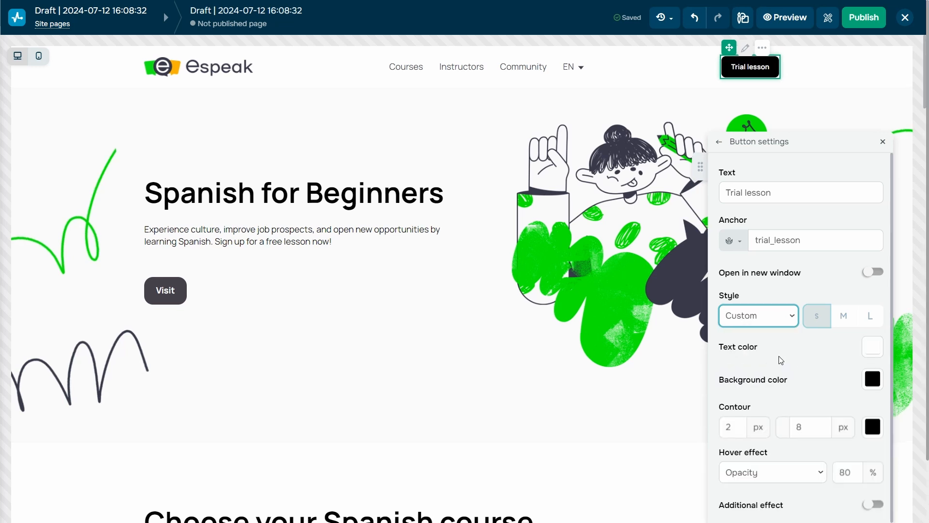
{"action": "left_click", "coordinate": [782, 314]}
{"action": "left_click", "coordinate": [784, 331]}
- Try the M and L sizes on the Trial lesson button and return it to S
{"action": "left_click", "coordinate": [848, 321]}
{"action": "left_click", "coordinate": [874, 317]}
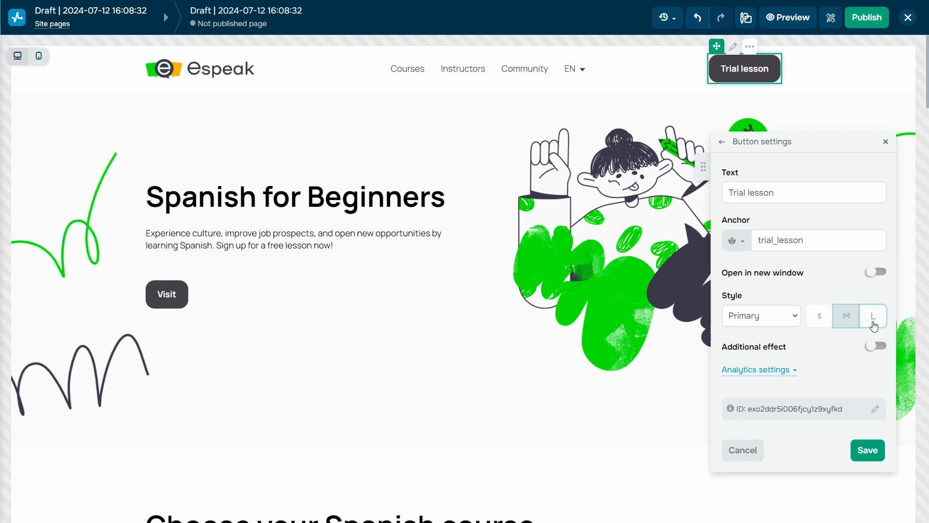
{"action": "left_click", "coordinate": [821, 318]}
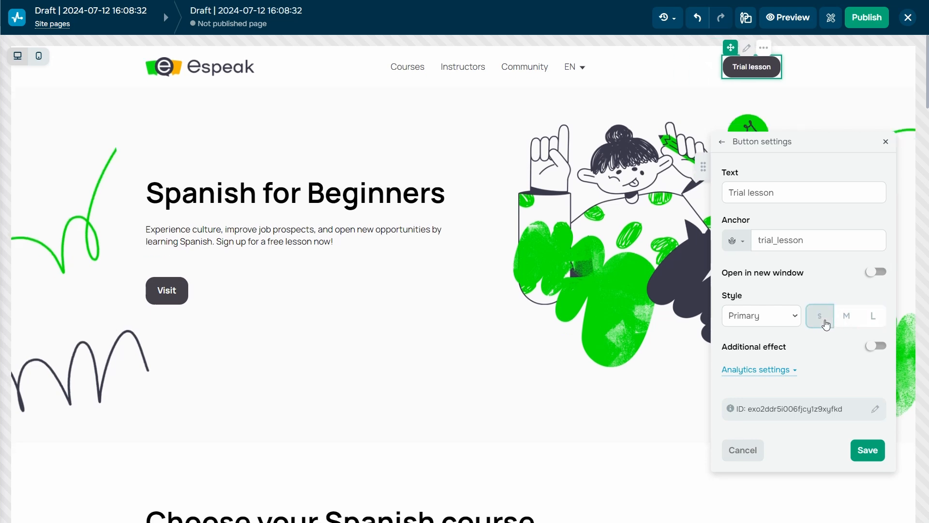
- Enable the button's additional effect, try the Static condition with Shine, and switch the effect off again
{"action": "left_click", "coordinate": [882, 347]}
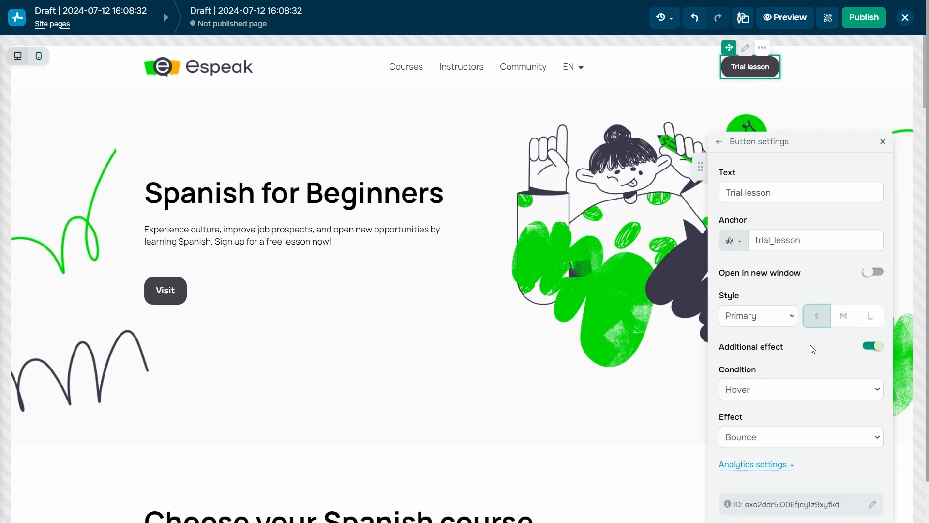
{"action": "scroll", "coordinate": [815, 340], "scroll_direction": "down", "scroll_amount": 1}
{"action": "left_click", "coordinate": [857, 343]}
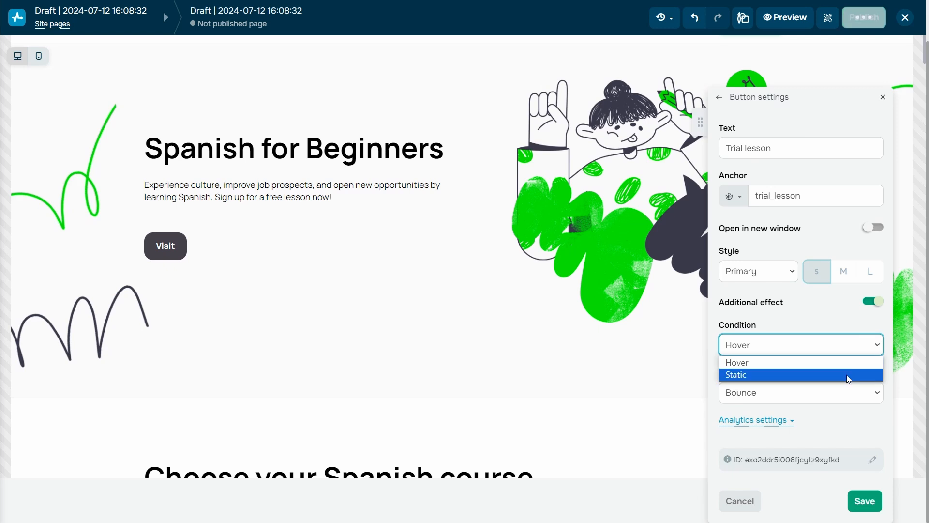
{"action": "left_click", "coordinate": [845, 374]}
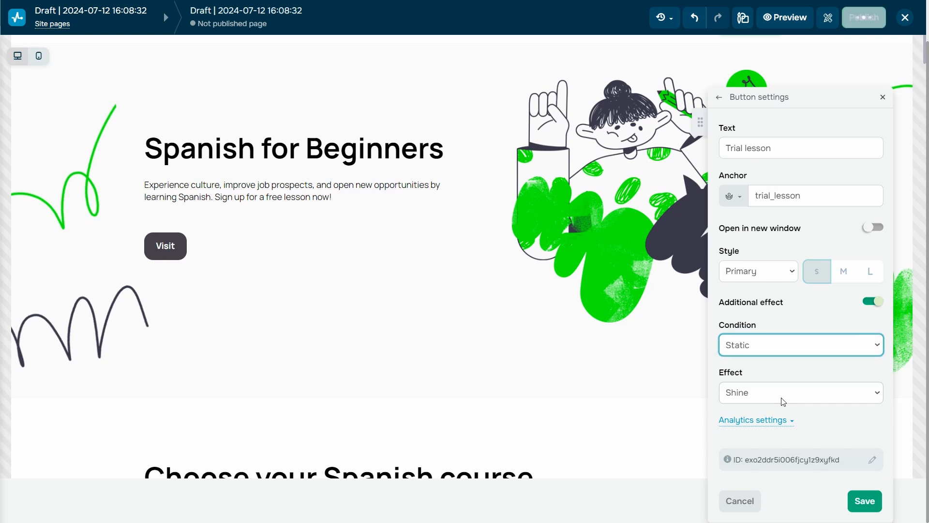
{"action": "left_click", "coordinate": [783, 393]}
{"action": "left_click", "coordinate": [730, 410]}
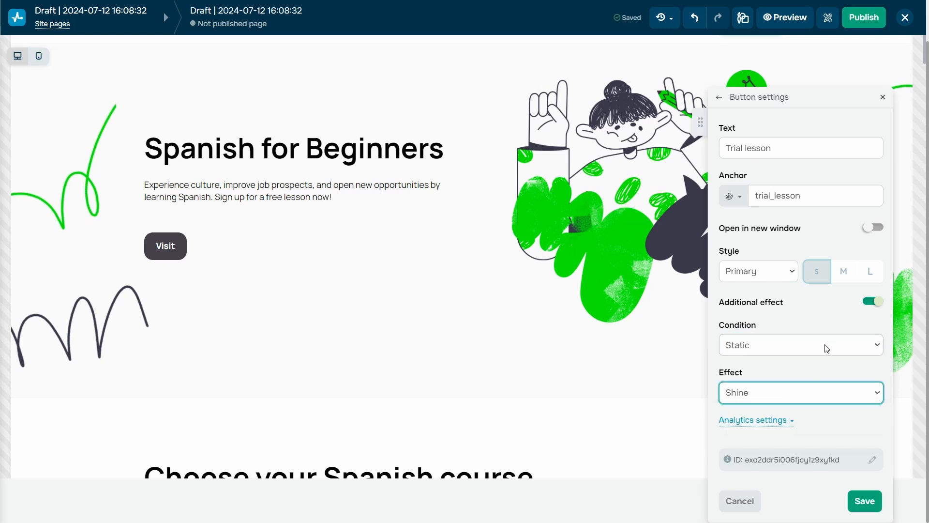
{"action": "scroll", "coordinate": [829, 336], "scroll_direction": "up", "scroll_amount": 1}
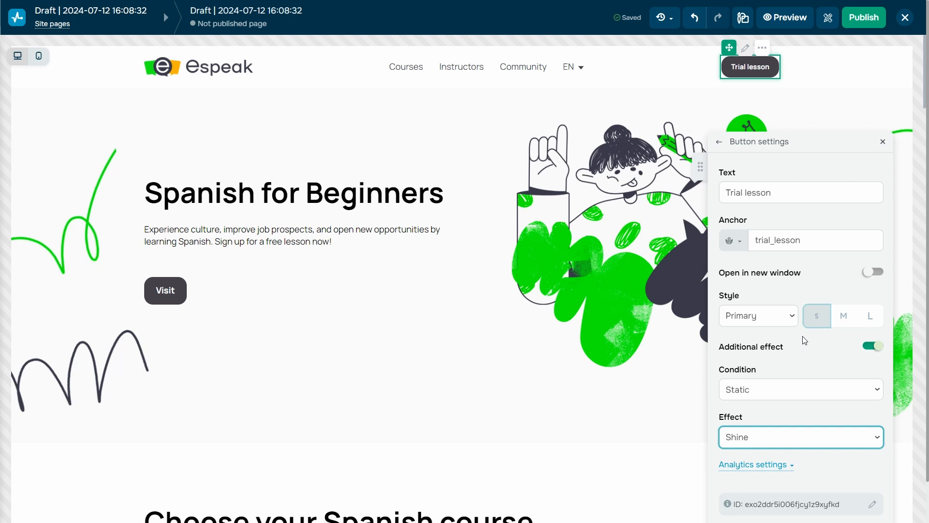
{"action": "left_click", "coordinate": [867, 347]}
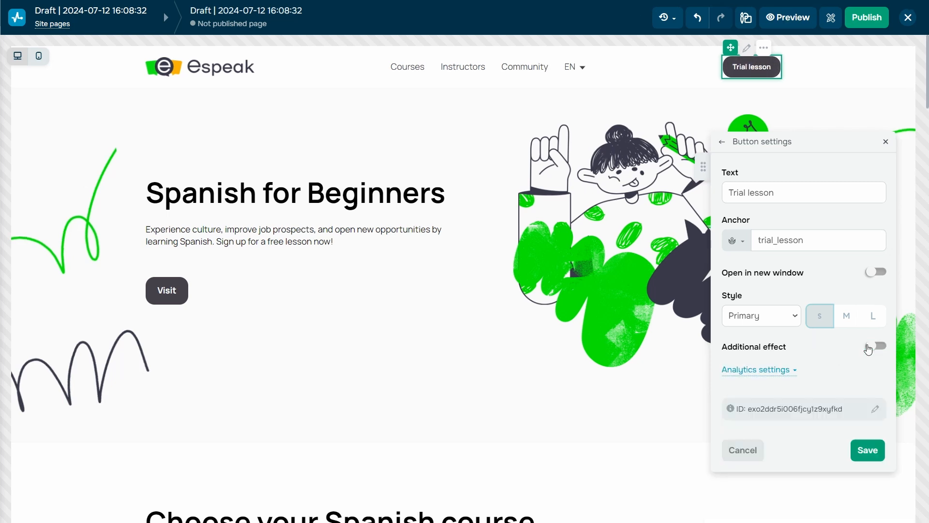
- Check the Trial lesson button's analytics settings, set its ID to button_1 and save the button settings
{"action": "left_click", "coordinate": [779, 371]}
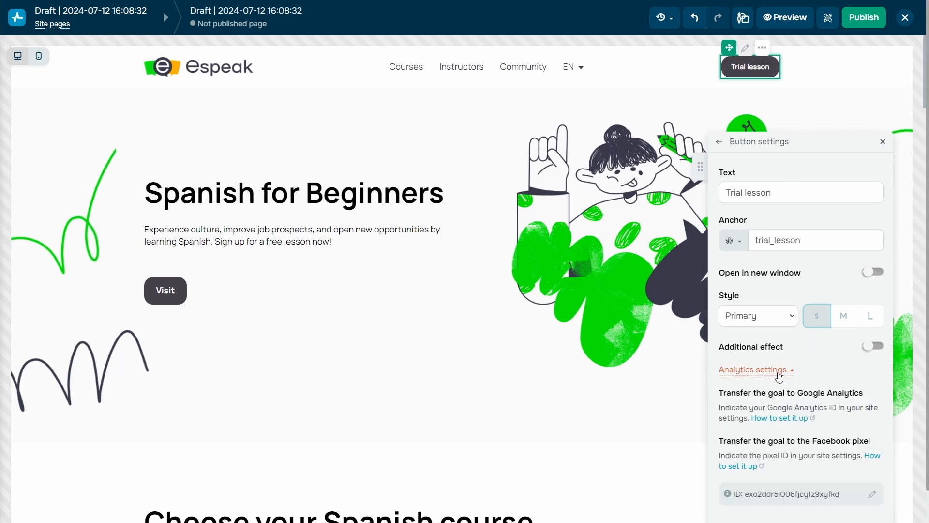
{"action": "left_click", "coordinate": [779, 372]}
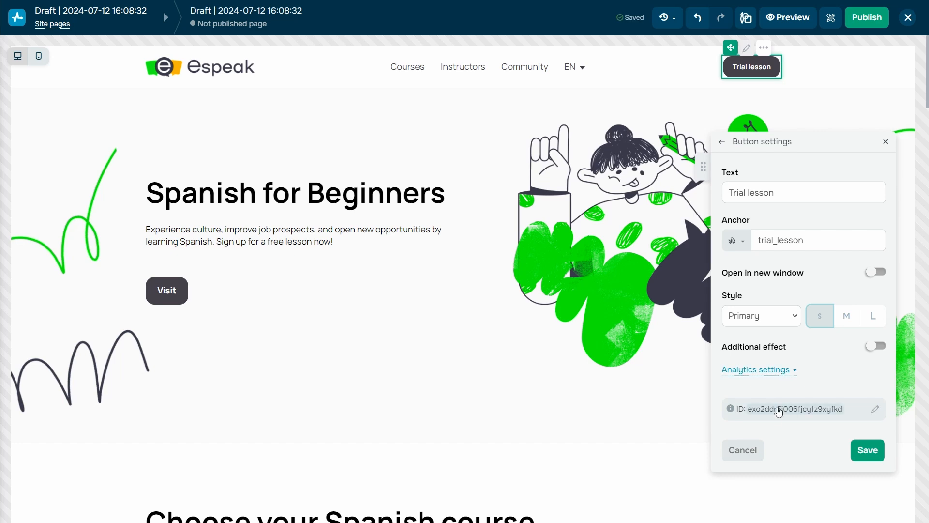
{"action": "left_click", "coordinate": [874, 410]}
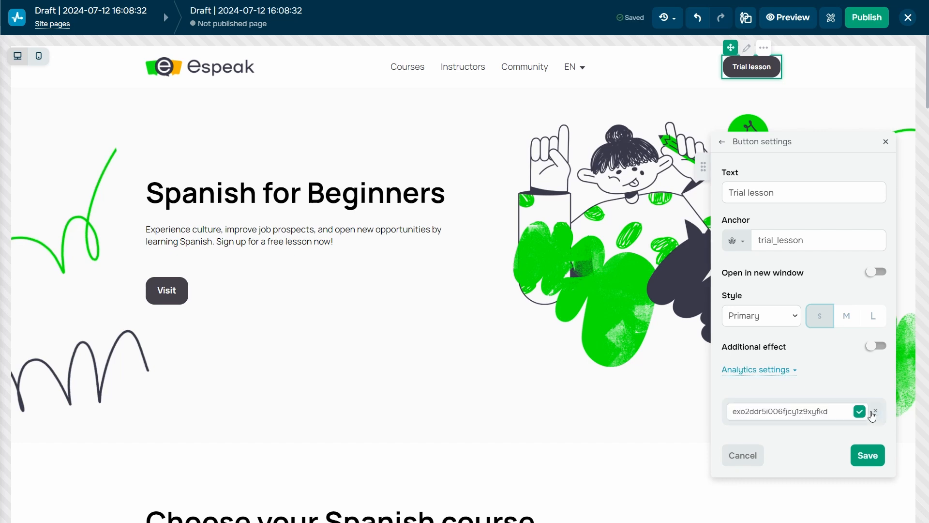
{"action": "double_click", "coordinate": [838, 411]}
{"action": "type", "text": "button"}
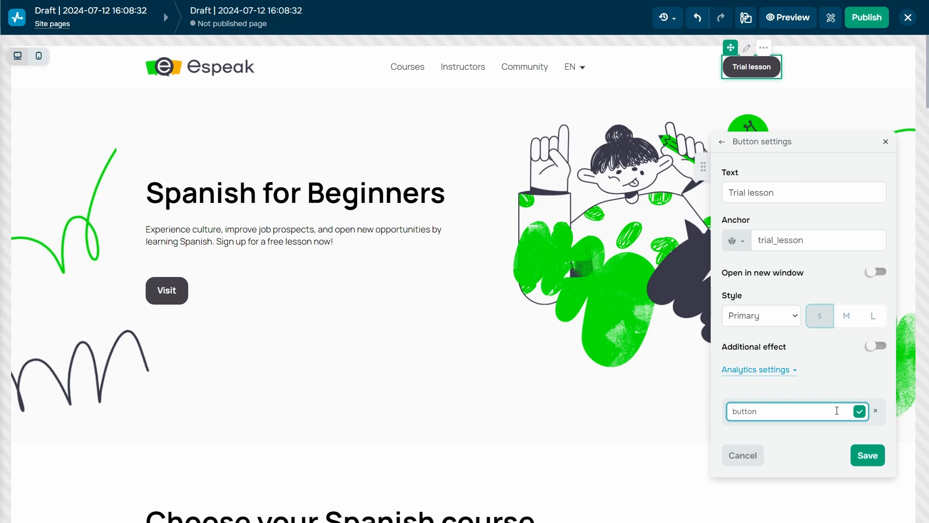
{"action": "type", "text": "_1"}
{"action": "left_click", "coordinate": [860, 411]}
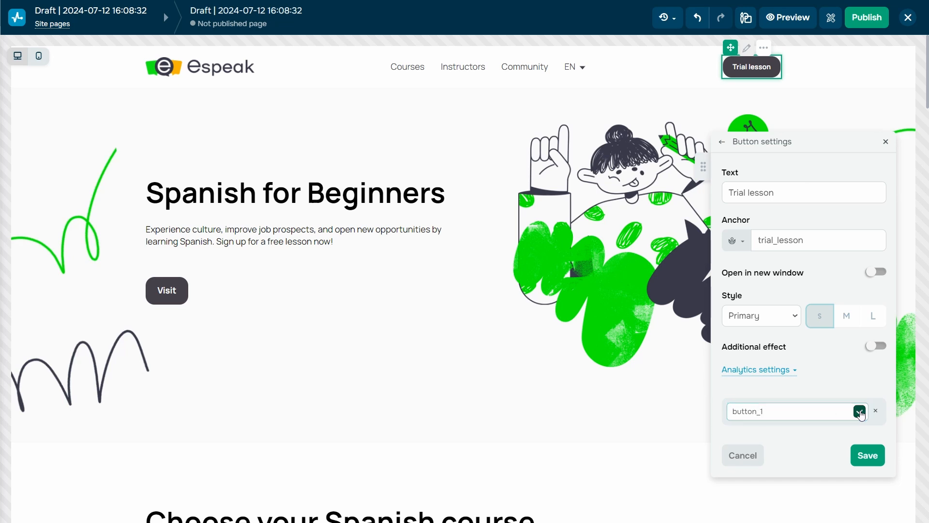
{"action": "left_click", "coordinate": [868, 451]}
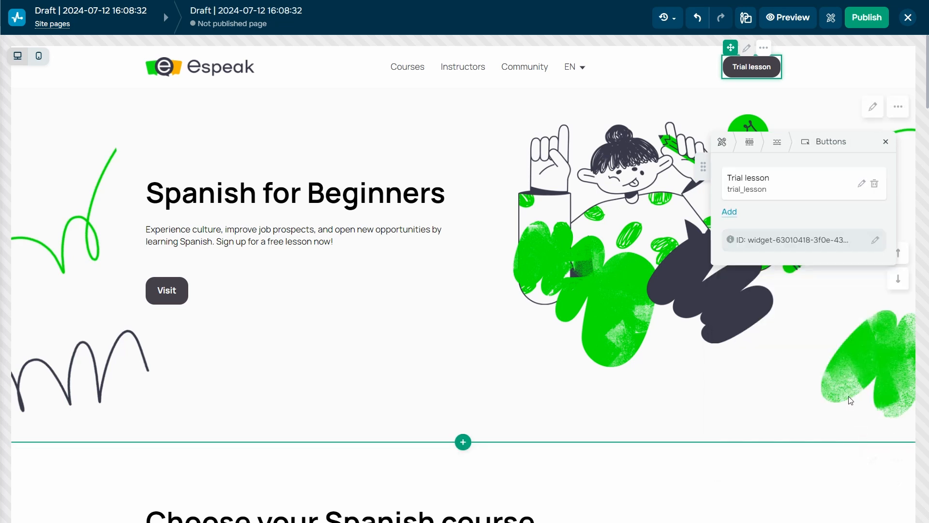
- Change the text of the Visit button under Spanish for Beginners to Enroll
{"action": "left_click", "coordinate": [167, 292]}
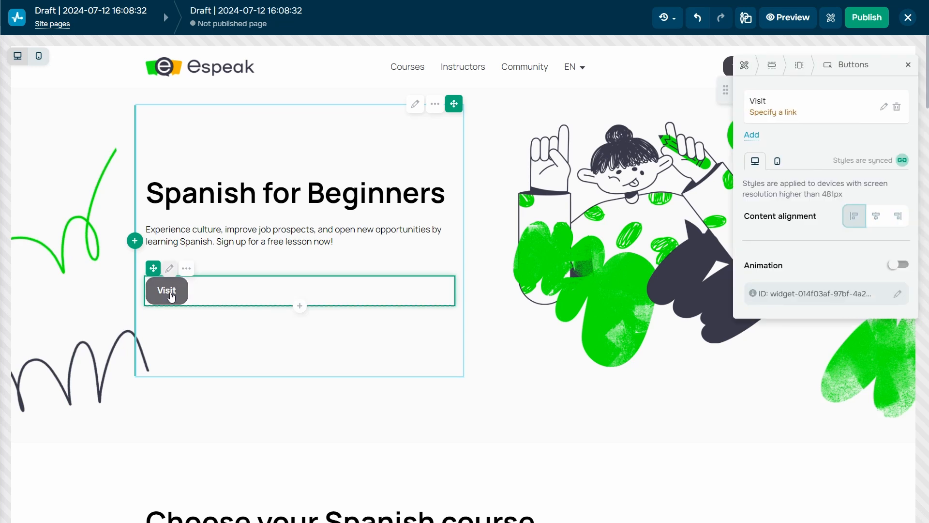
{"action": "left_click", "coordinate": [752, 135]}
{"action": "left_click_drag", "start_coordinate": [737, 144], "coordinate": [737, 105]}
{"action": "left_click", "coordinate": [897, 107]}
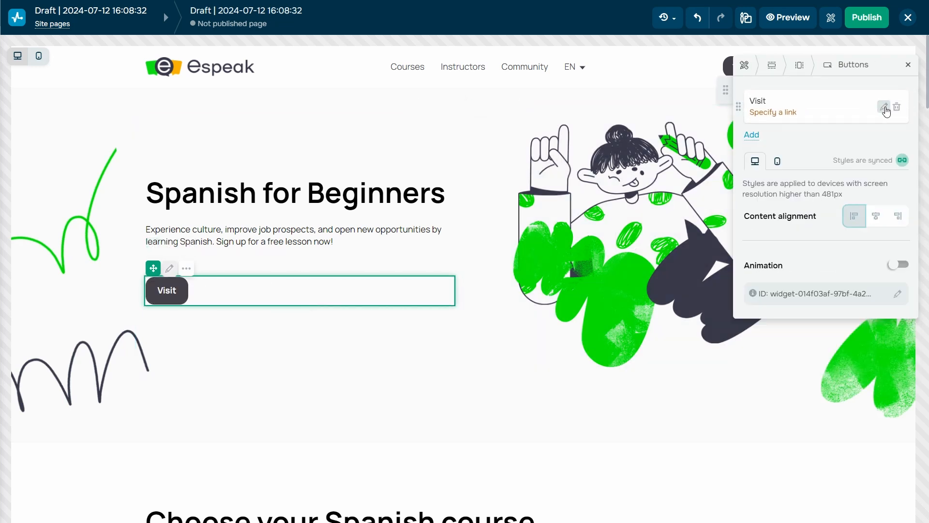
{"action": "left_click", "coordinate": [883, 107]}
{"action": "double_click", "coordinate": [759, 116]}
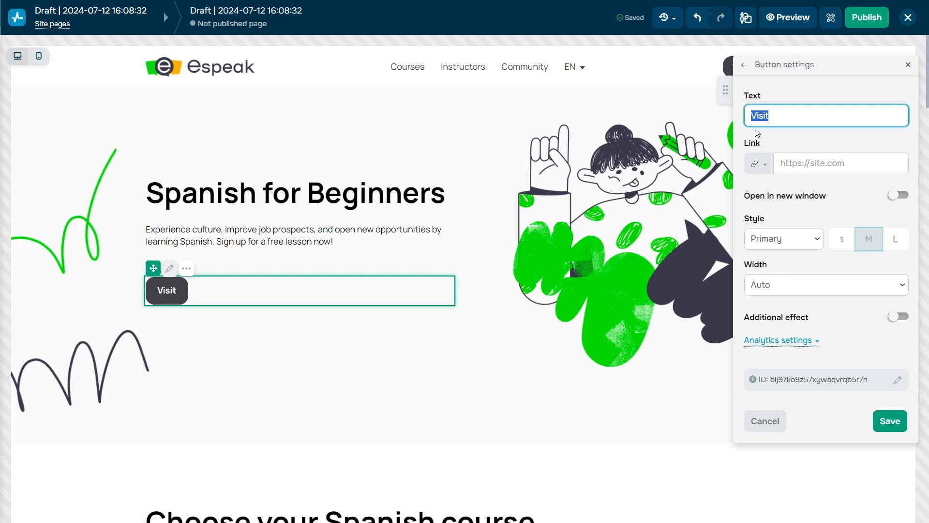
{"action": "type", "text": "Enroll"}
- Change the Enroll button's link type to Anchor and enter trial_lesson as the anchor
{"action": "left_click", "coordinate": [767, 164]}
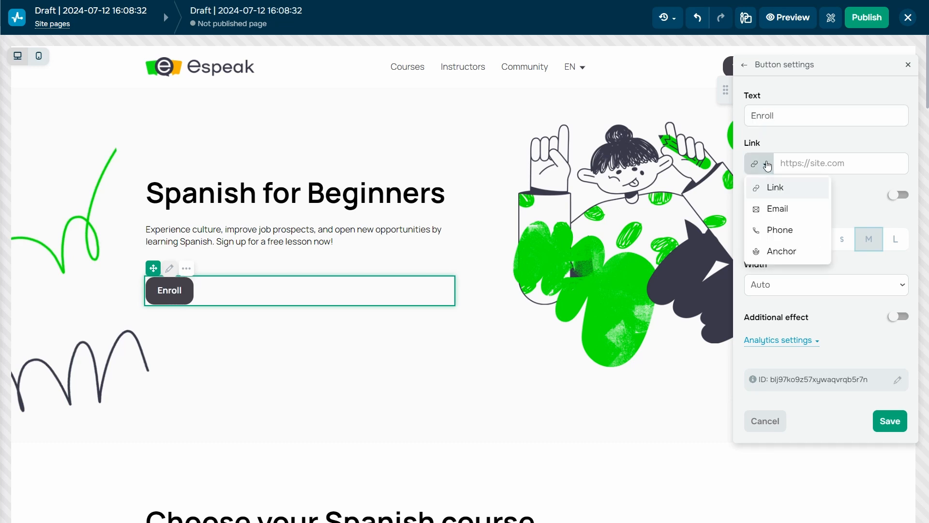
{"action": "left_click", "coordinate": [781, 251]}
{"action": "left_click", "coordinate": [800, 163]}
{"action": "type", "text": "trial_lesson"}
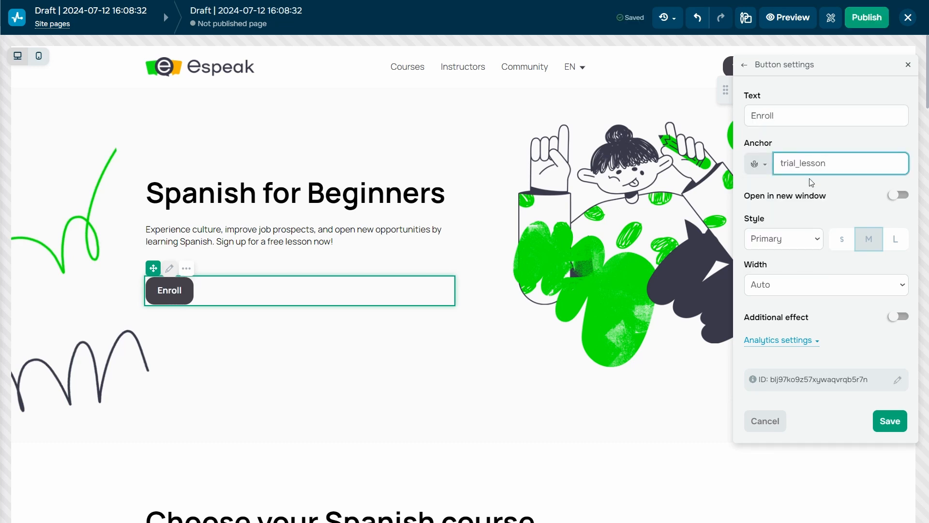
{"action": "left_click", "coordinate": [812, 182]}
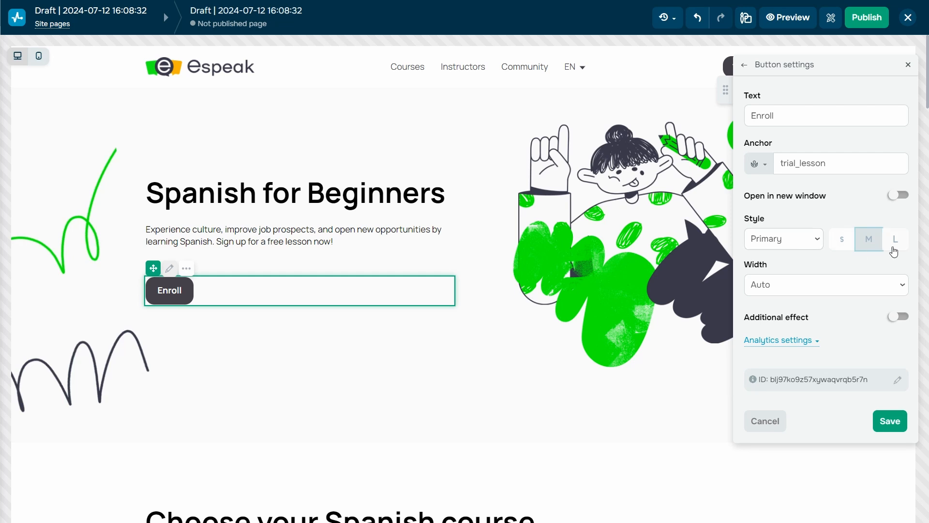
- Try the full container width and a fixed 280 px width on the Enroll button, return it to Auto and save
{"action": "left_click", "coordinate": [893, 284]}
{"action": "left_click", "coordinate": [860, 313]}
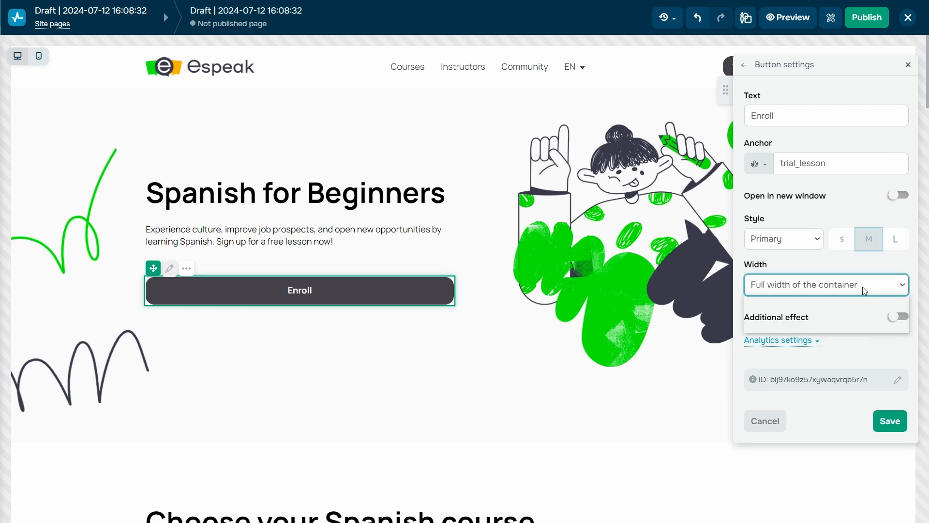
{"action": "left_click", "coordinate": [862, 287]}
{"action": "left_click", "coordinate": [860, 327]}
{"action": "left_click_drag", "start_coordinate": [861, 284], "coordinate": [855, 283]}
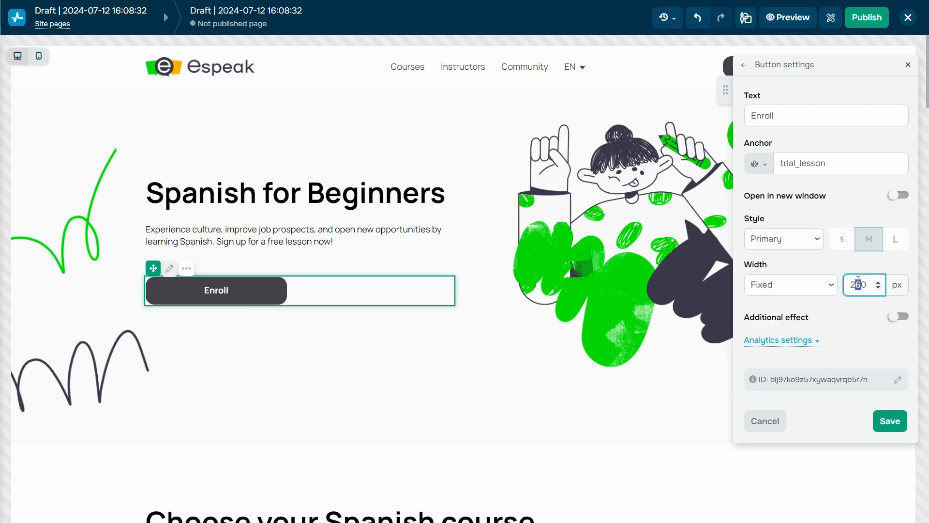
{"action": "type", "text": "8"}
{"action": "left_click", "coordinate": [852, 317]}
{"action": "left_click", "coordinate": [820, 295]}
{"action": "left_click", "coordinate": [810, 303]}
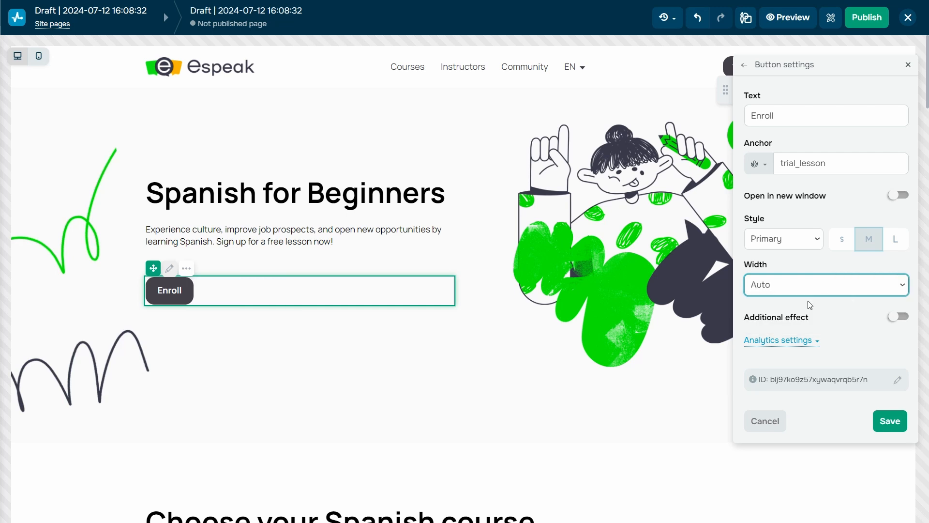
{"action": "left_click", "coordinate": [887, 422]}
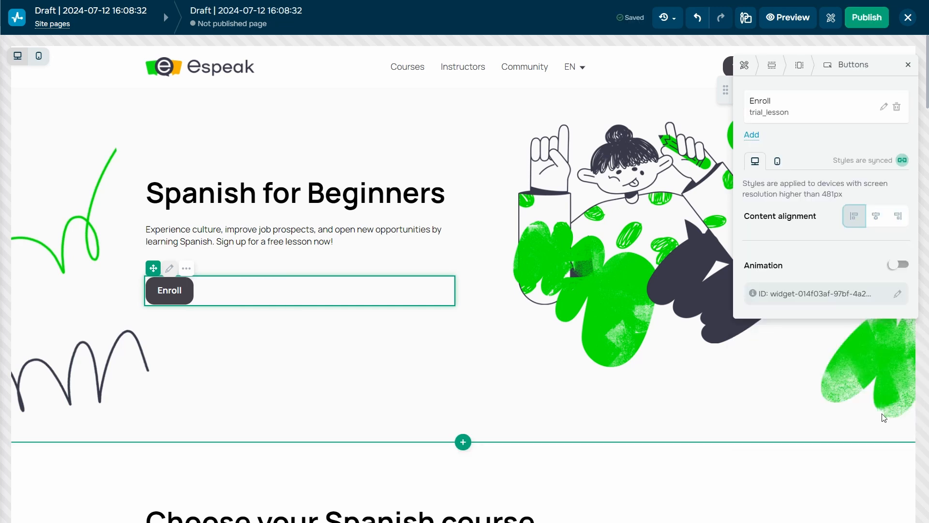
- Try center and right content alignment on the Enroll button, return it to left, and switch its animation on and off again
{"action": "left_click", "coordinate": [876, 216]}
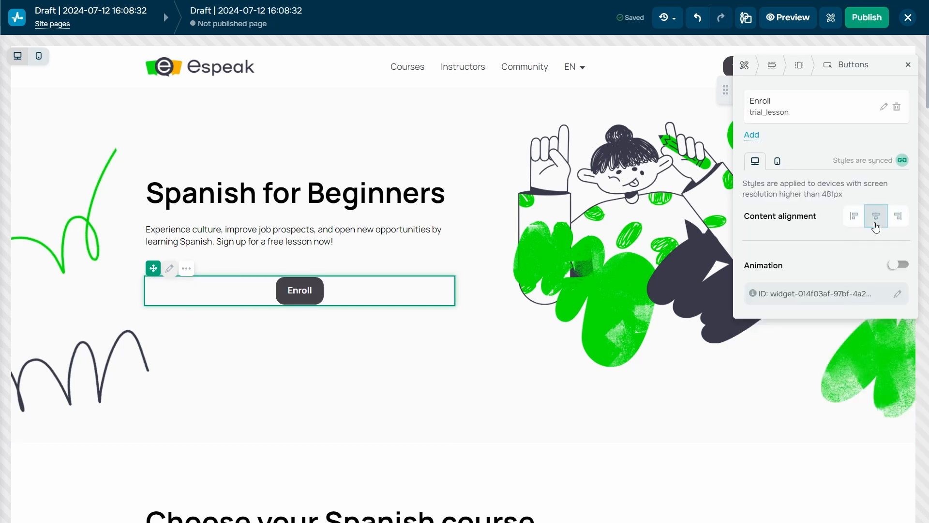
{"action": "left_click", "coordinate": [899, 219]}
{"action": "left_click", "coordinate": [855, 224]}
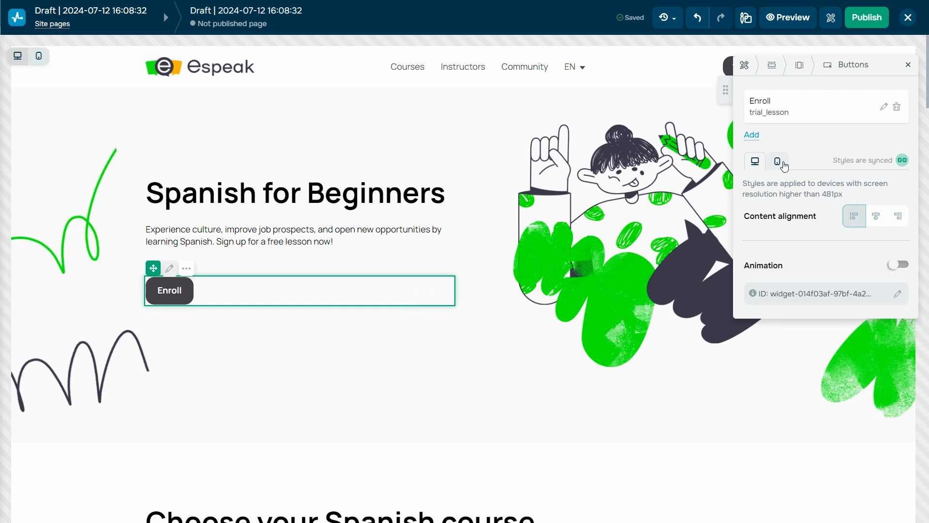
{"action": "left_click", "coordinate": [900, 266]}
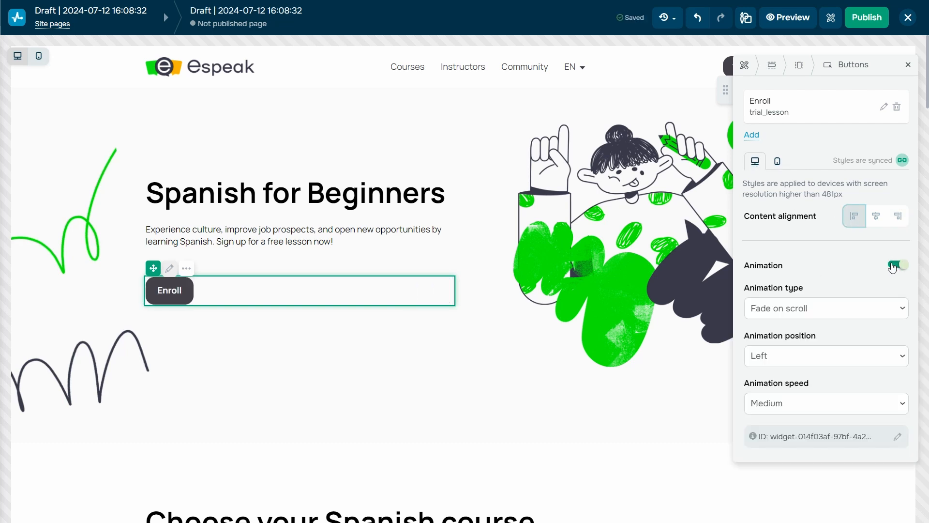
{"action": "left_click", "coordinate": [898, 266]}
{"action": "key", "text": "Escape"}
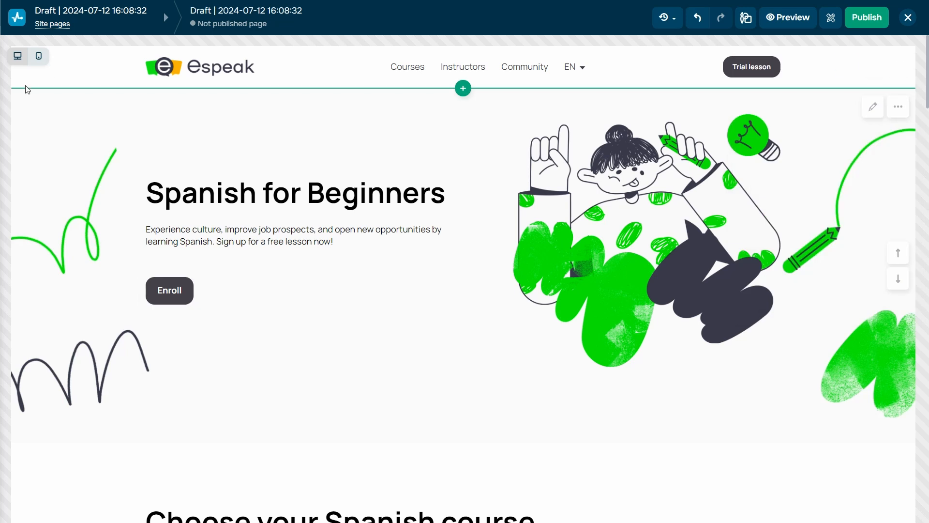
- Add an empty three-column row above the header's logo row and delete it again
{"action": "left_click", "coordinate": [25, 67]}
{"action": "left_click", "coordinate": [32, 110]}
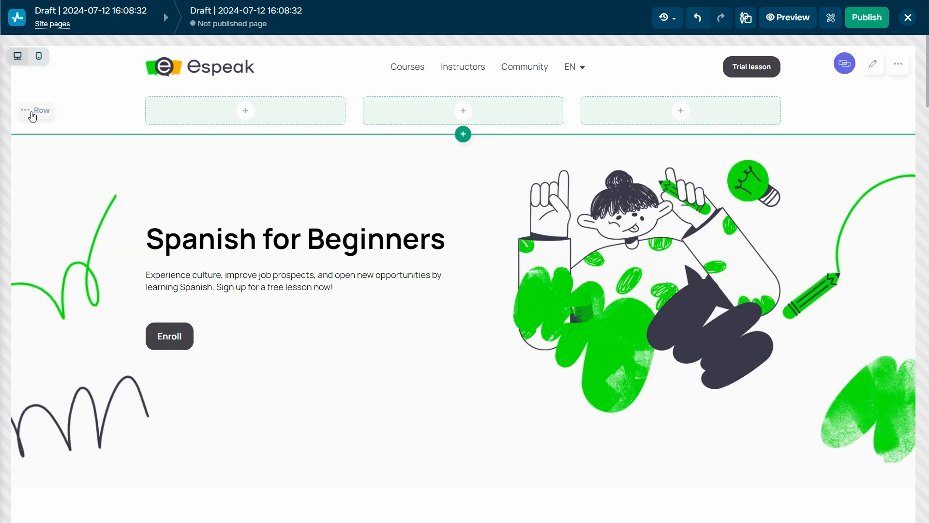
{"action": "left_click", "coordinate": [31, 114]}
{"action": "left_click", "coordinate": [29, 174]}
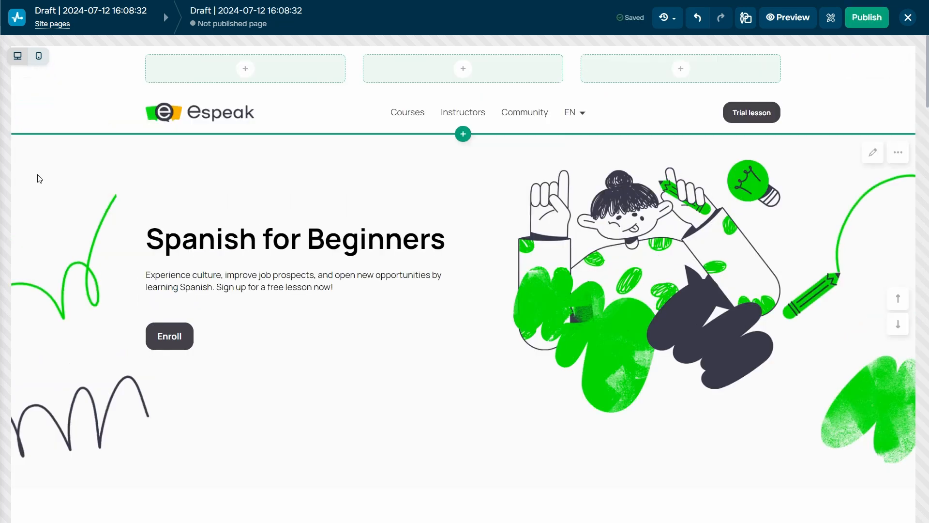
{"action": "left_click", "coordinate": [25, 67]}
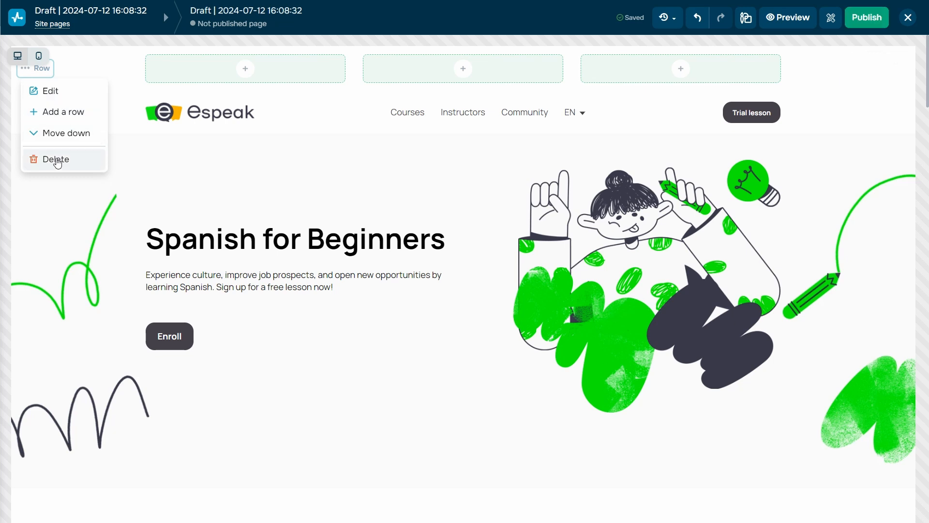
{"action": "left_click", "coordinate": [69, 162]}
- Set the header row's background to the custom color #fafafa
{"action": "left_click", "coordinate": [28, 73]}
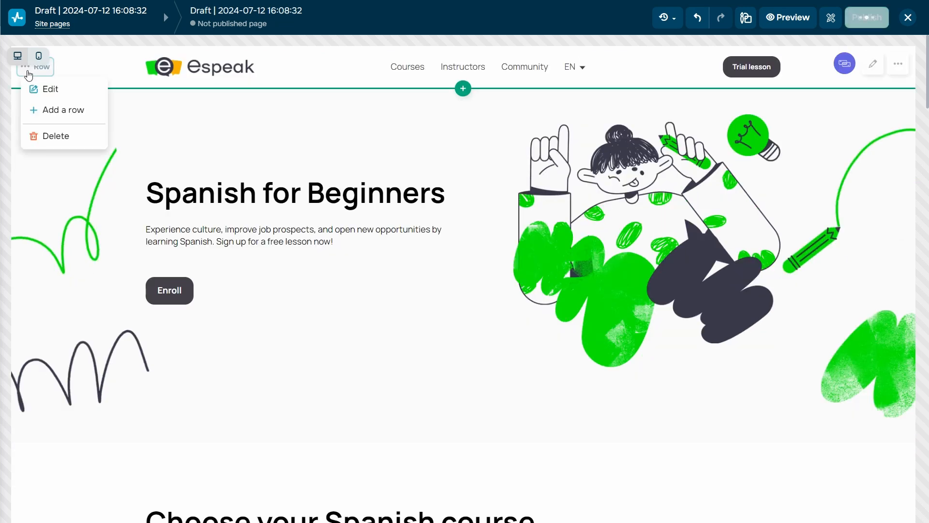
{"action": "left_click", "coordinate": [70, 90]}
{"action": "left_click", "coordinate": [898, 100]}
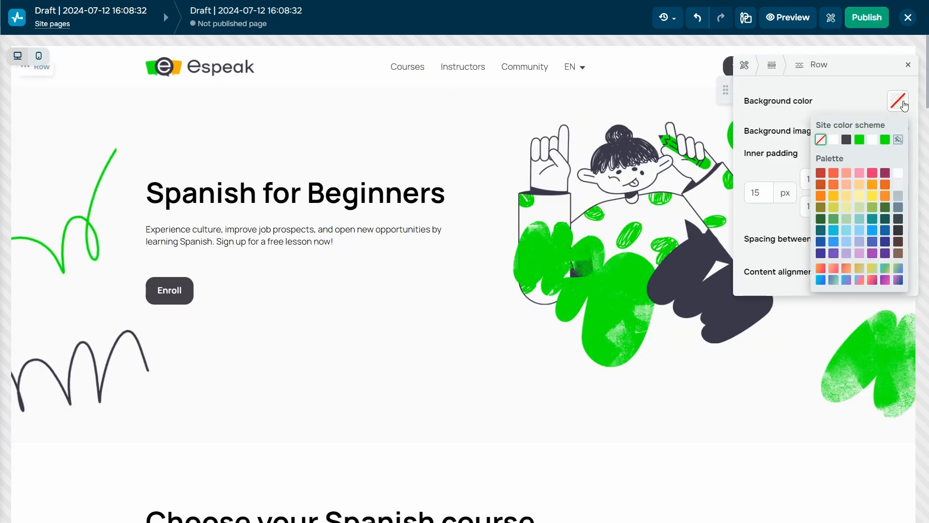
{"action": "left_click", "coordinate": [900, 138]}
{"action": "double_click", "coordinate": [862, 286]}
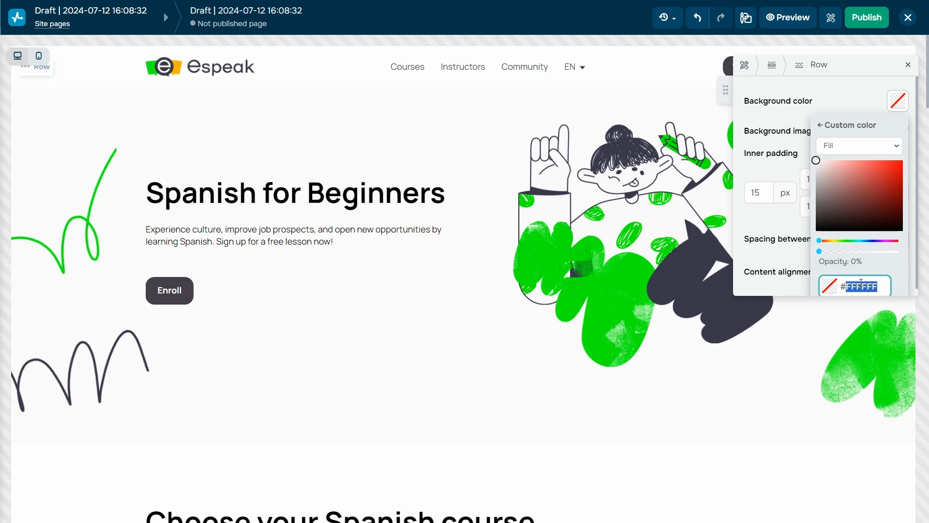
{"action": "type", "text": "fafafa"}
{"action": "left_click", "coordinate": [786, 116]}
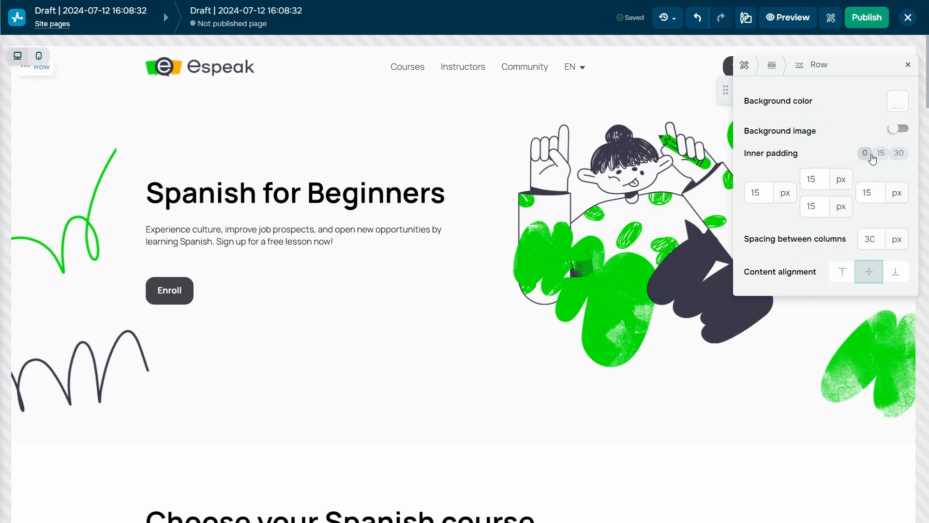
- Try an inner padding of 30 on the header row, return it to 15 and close the row settings
{"action": "left_click", "coordinate": [899, 154]}
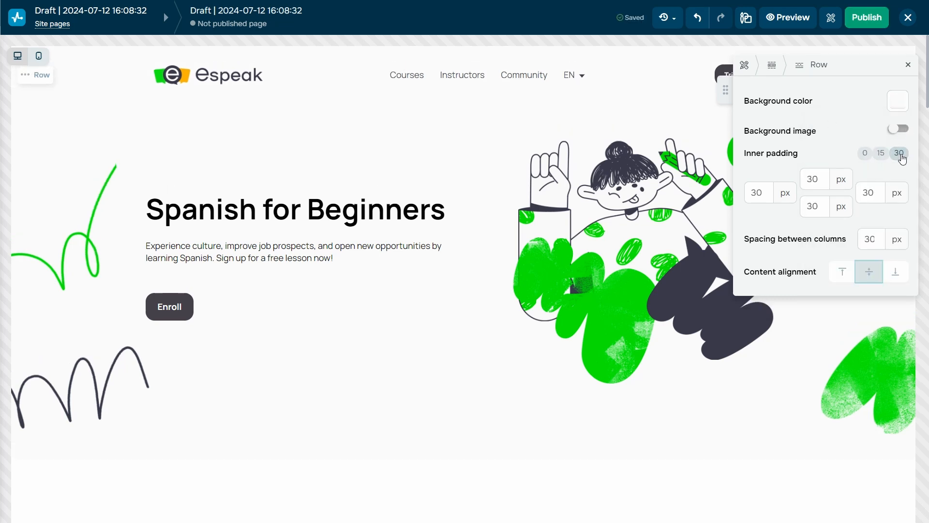
{"action": "left_click", "coordinate": [881, 154]}
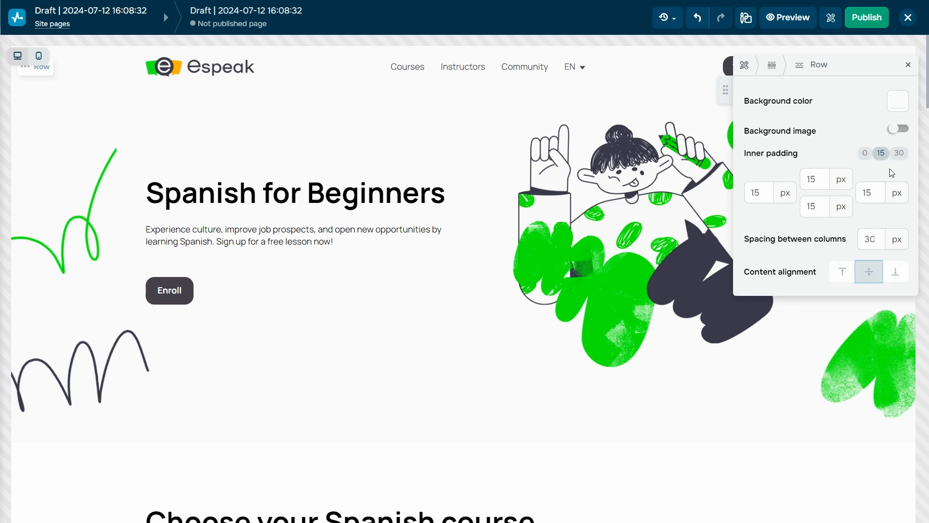
{"action": "left_click", "coordinate": [908, 65]}
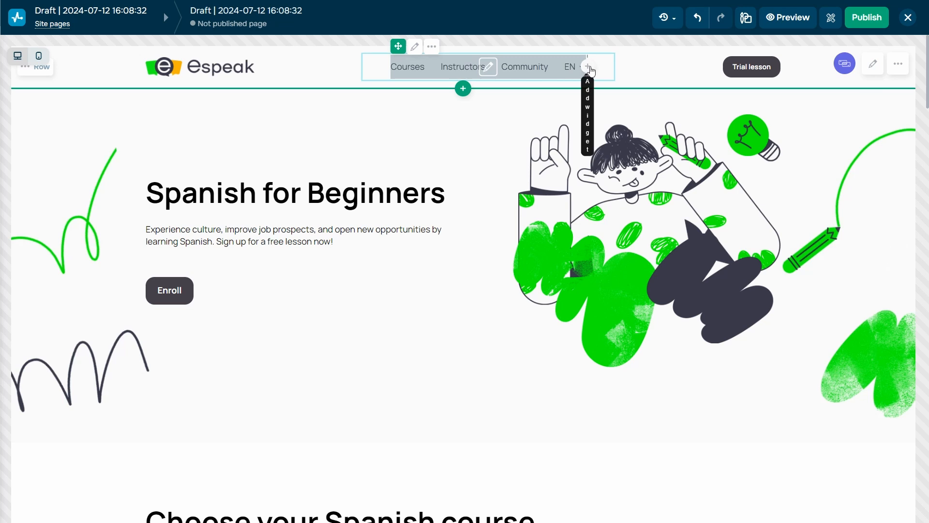
- Examine the widgets that can be added beside the header menu and close the list
{"action": "left_click", "coordinate": [589, 67]}
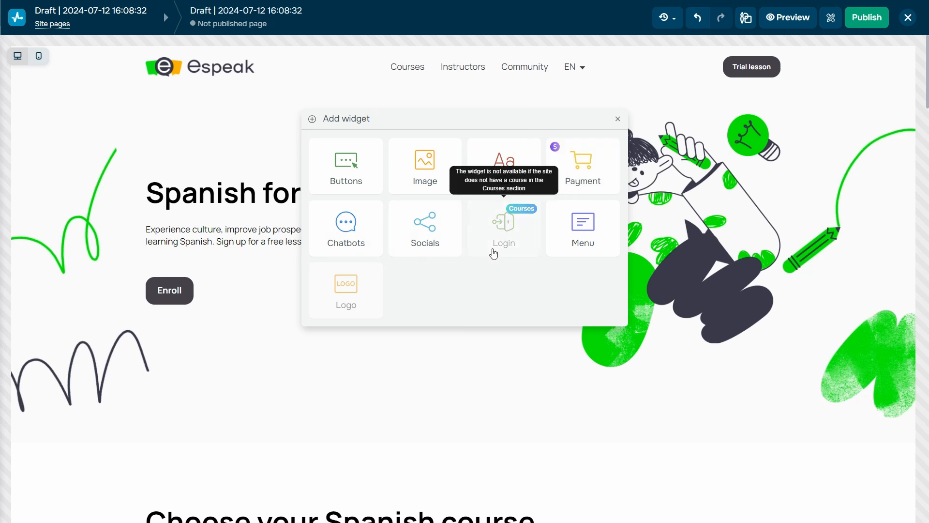
{"action": "left_click", "coordinate": [620, 121]}
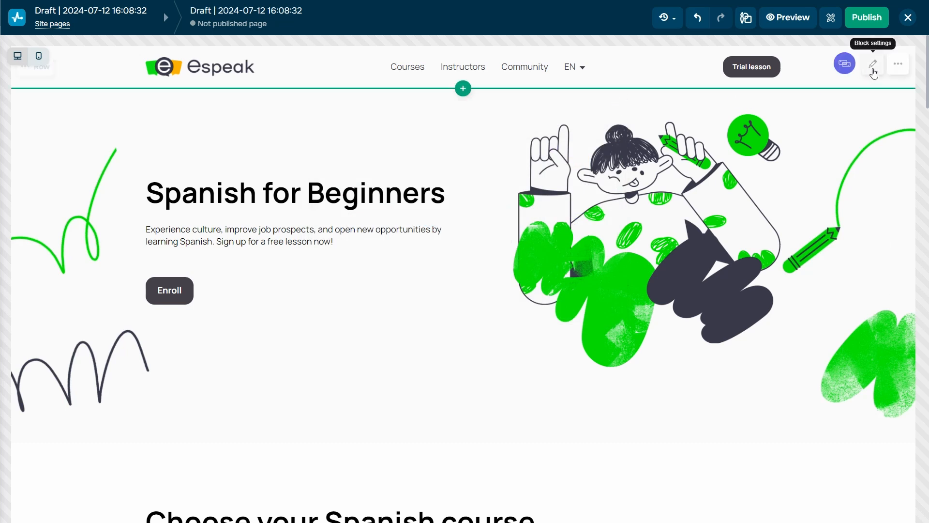
- Try full-screen width on the header, switch it off again, and pin the header to the top of the site
{"action": "left_click", "coordinate": [874, 66]}
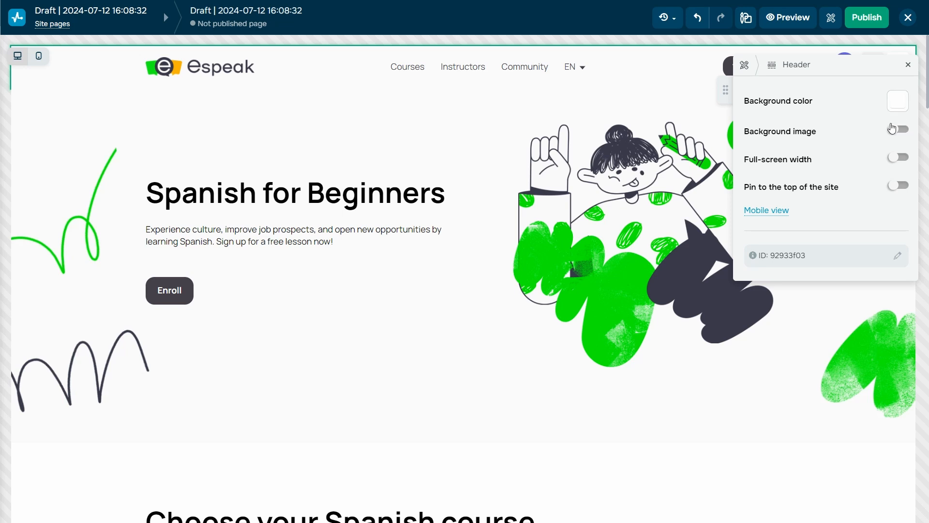
{"action": "left_click_drag", "start_coordinate": [723, 89], "coordinate": [709, 153]}
{"action": "left_click", "coordinate": [877, 223]}
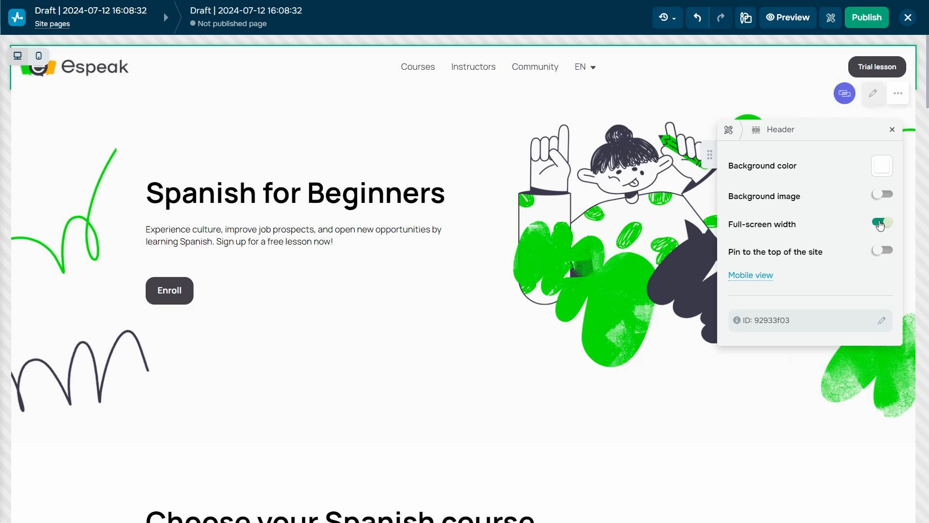
{"action": "left_click", "coordinate": [880, 224]}
{"action": "left_click", "coordinate": [889, 251]}
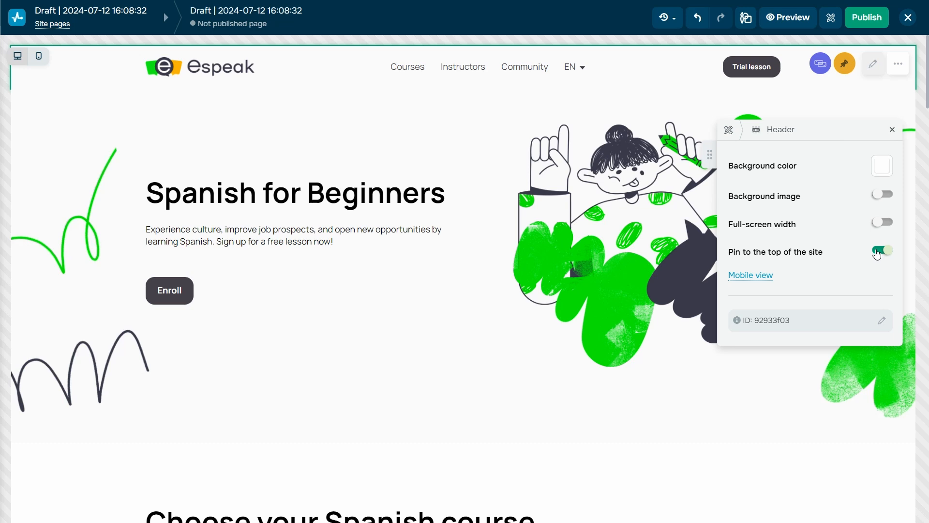
- Unpin the header from the top of the site
{"action": "left_click", "coordinate": [877, 252]}
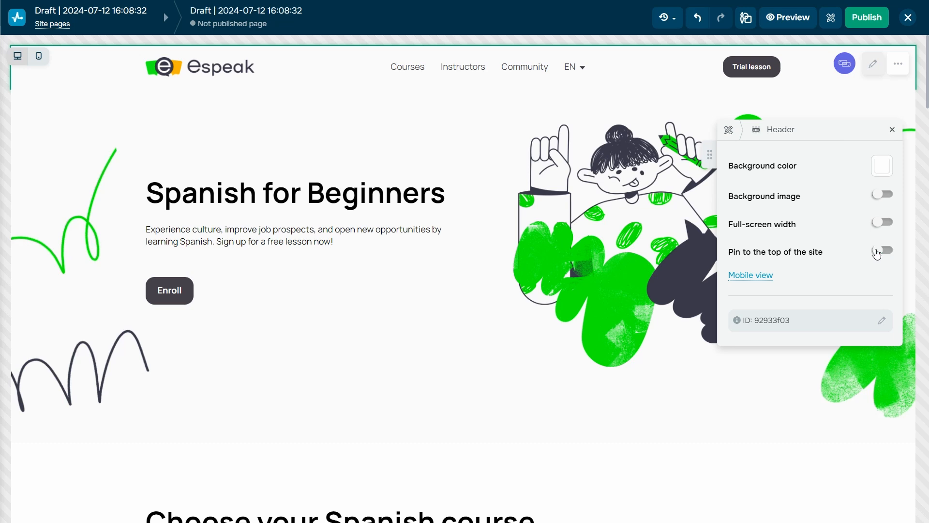
- Try the mobile header without hiding its elements behind an icon, check it in the mobile layout, and switch the hiding on again
{"action": "left_click", "coordinate": [763, 283]}
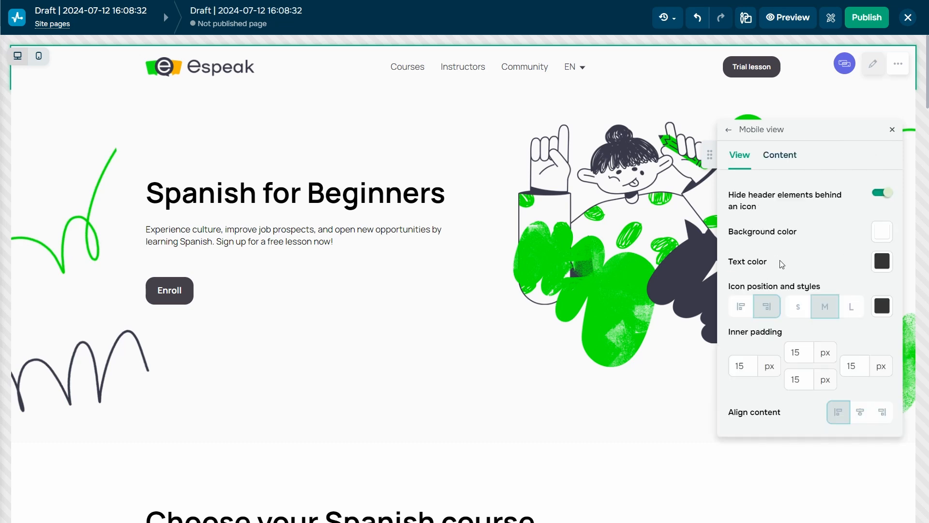
{"action": "left_click", "coordinate": [880, 194]}
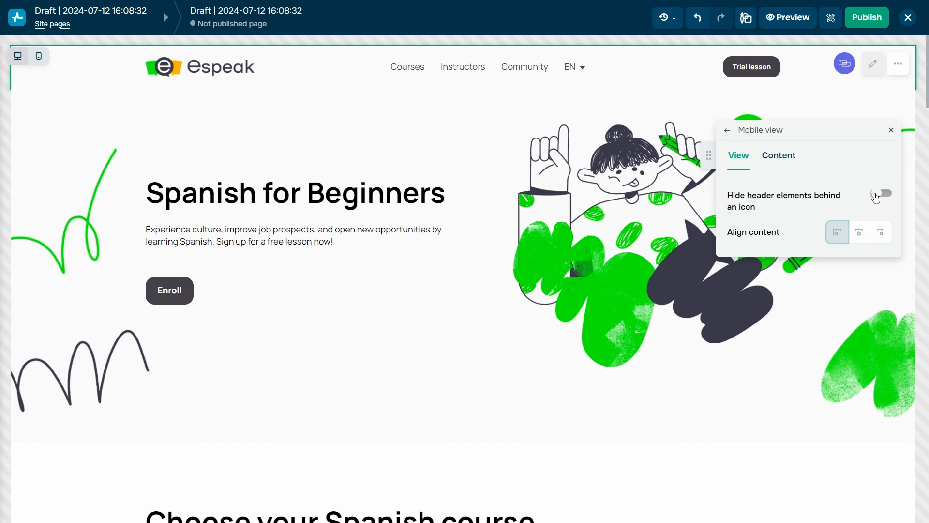
{"action": "left_click", "coordinate": [39, 59]}
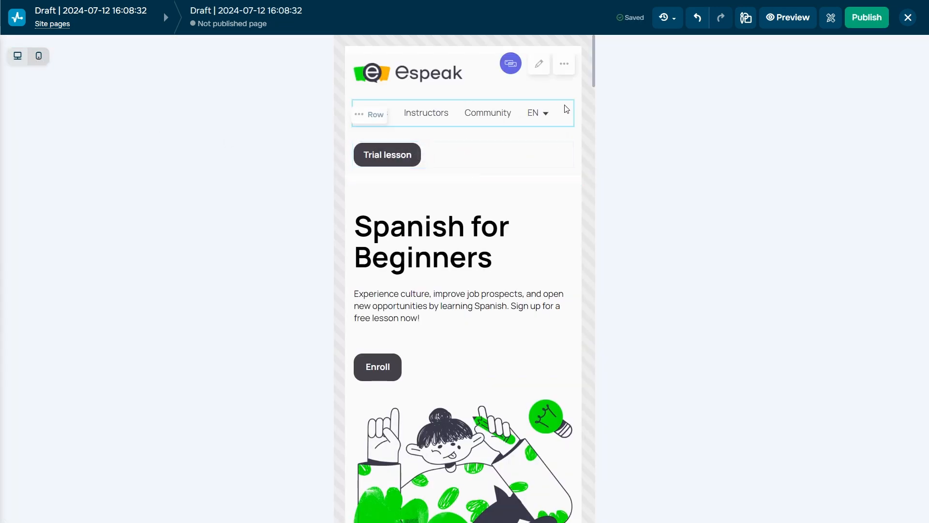
{"action": "left_click", "coordinate": [539, 64]}
{"action": "left_click", "coordinate": [766, 210]}
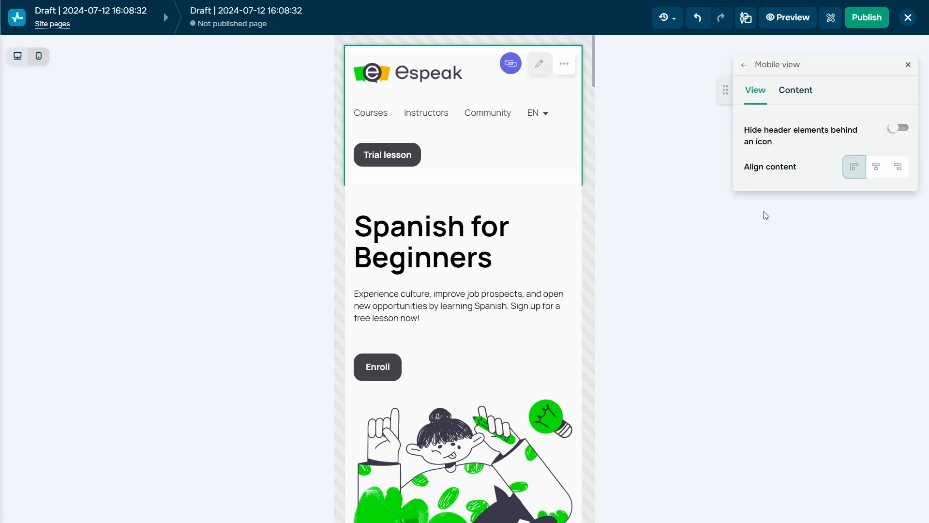
{"action": "left_click", "coordinate": [899, 128]}
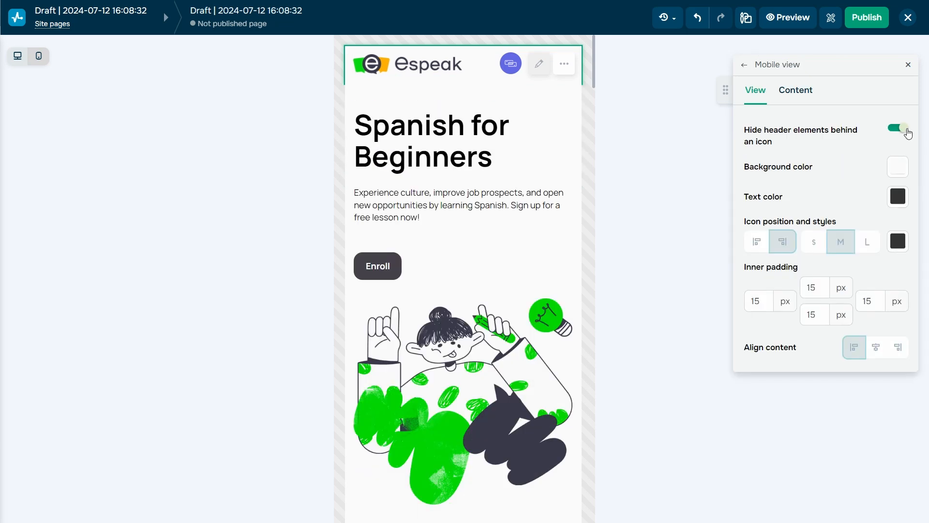
- Try out background colors for the mobile header and left placement of its menu icon, returning the icon to right placement
{"action": "left_click", "coordinate": [899, 170]}
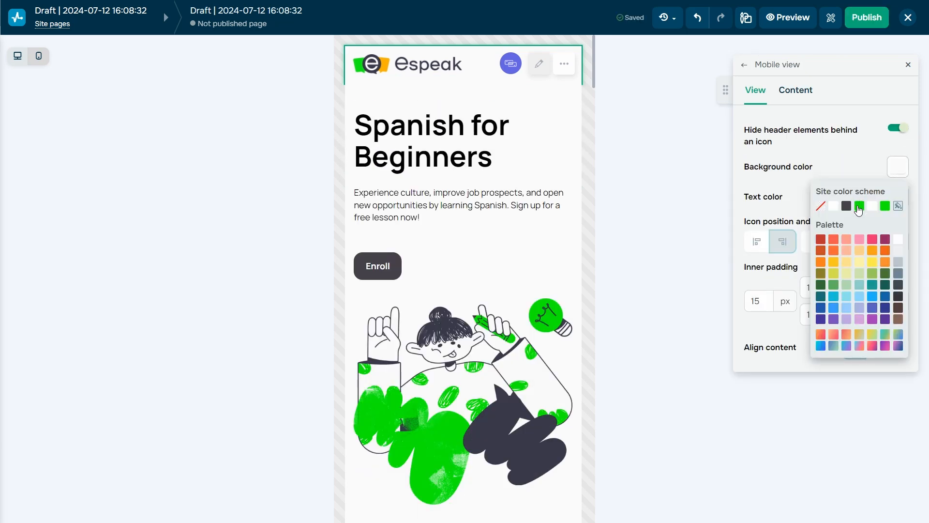
{"action": "left_click", "coordinate": [859, 205]}
{"action": "left_click", "coordinate": [873, 208]}
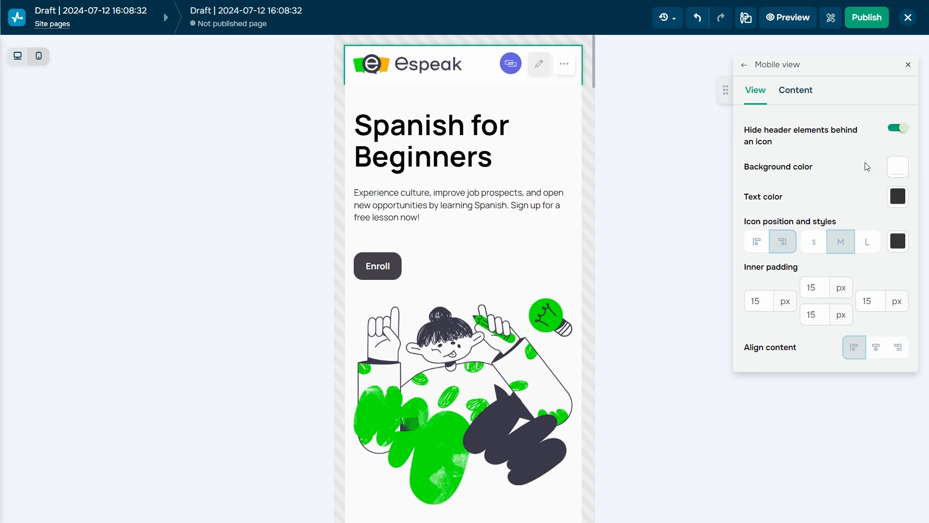
{"action": "left_click", "coordinate": [762, 247]}
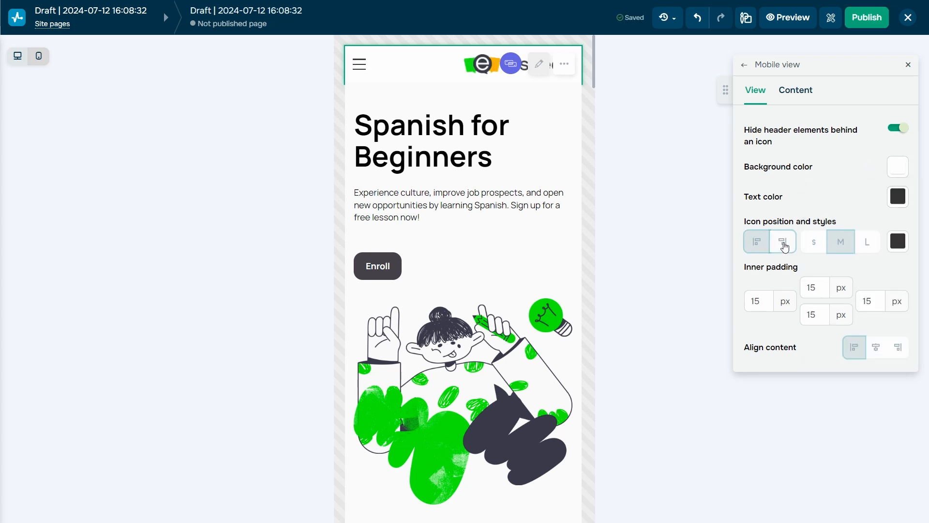
{"action": "left_click", "coordinate": [785, 247]}
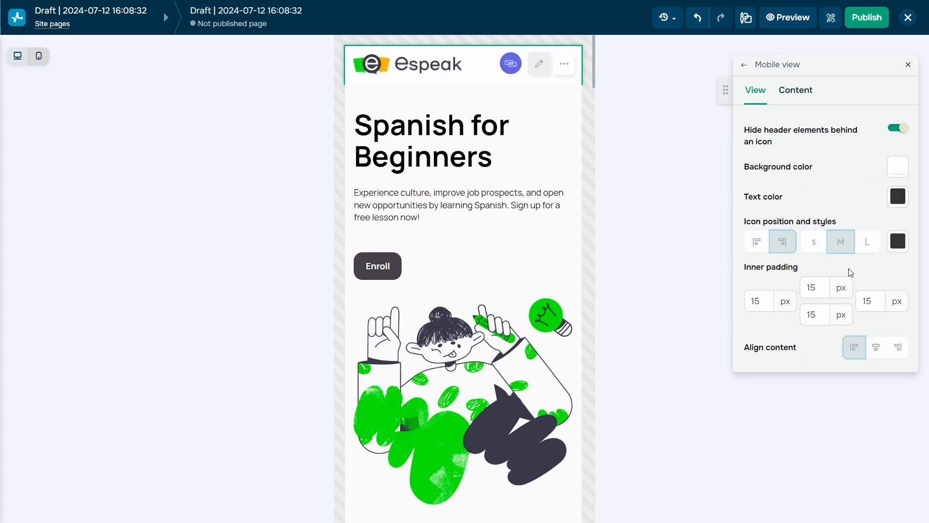
- Examine which header elements are included in the mobile view's content and return to the desktop layout
{"action": "left_click", "coordinate": [803, 92]}
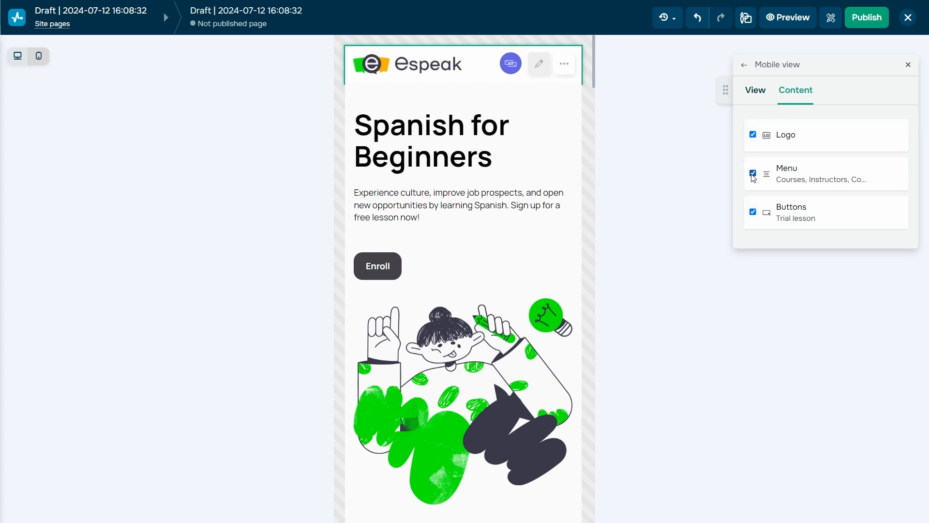
{"action": "left_click", "coordinate": [17, 56]}
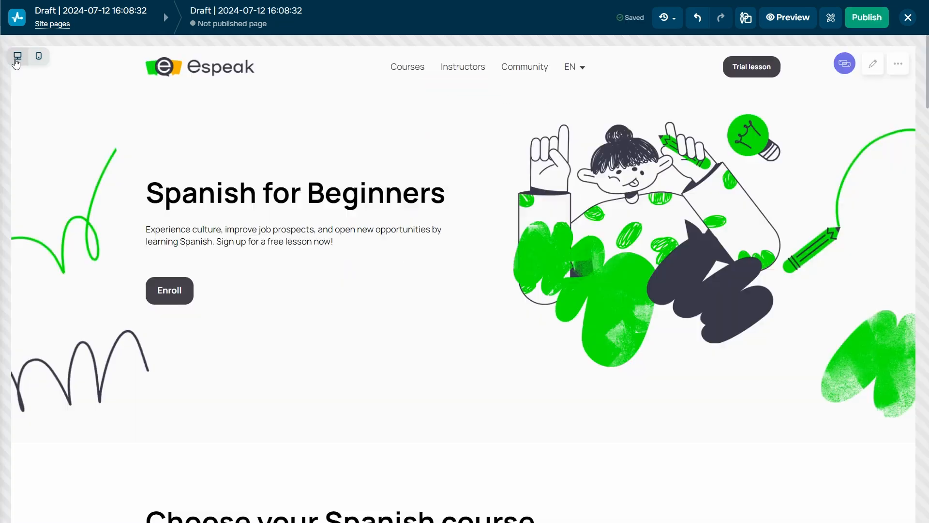